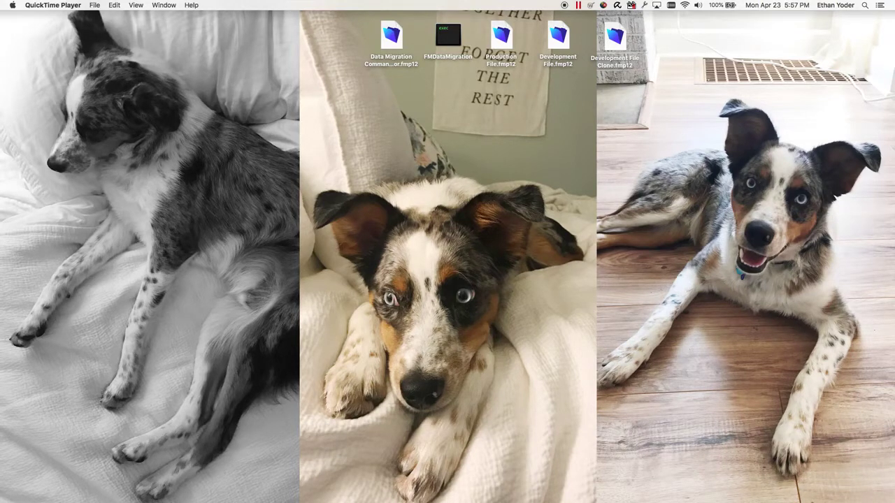
- Drag the old Development File Clone from the desktop to the Trash
click(544, 179)
click(455, 39)
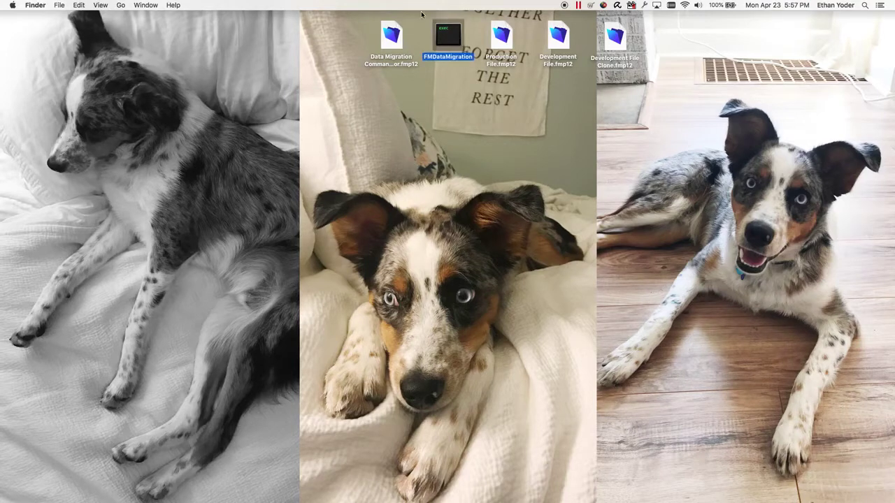
click(443, 89)
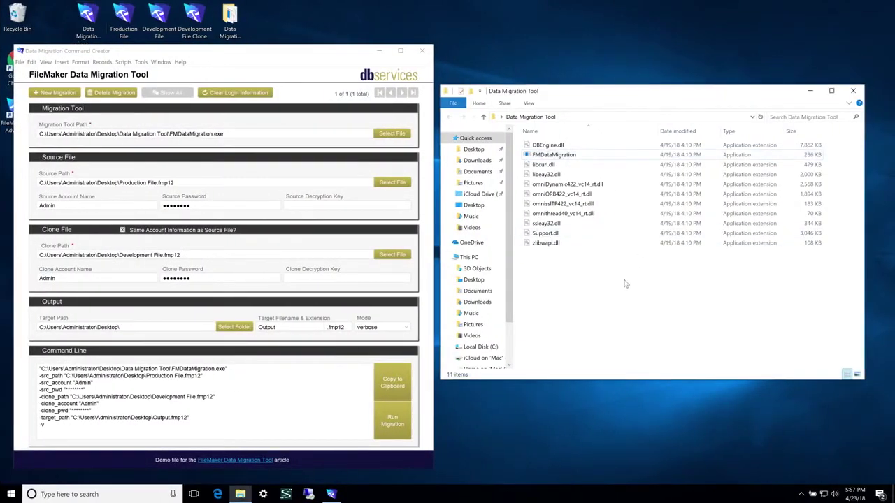
drag(610, 284, 559, 144)
click(584, 155)
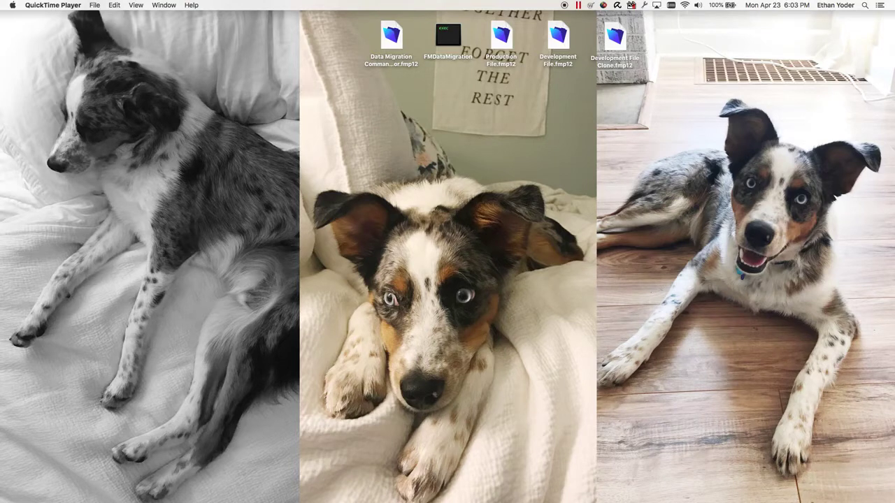
drag(621, 46, 541, 262)
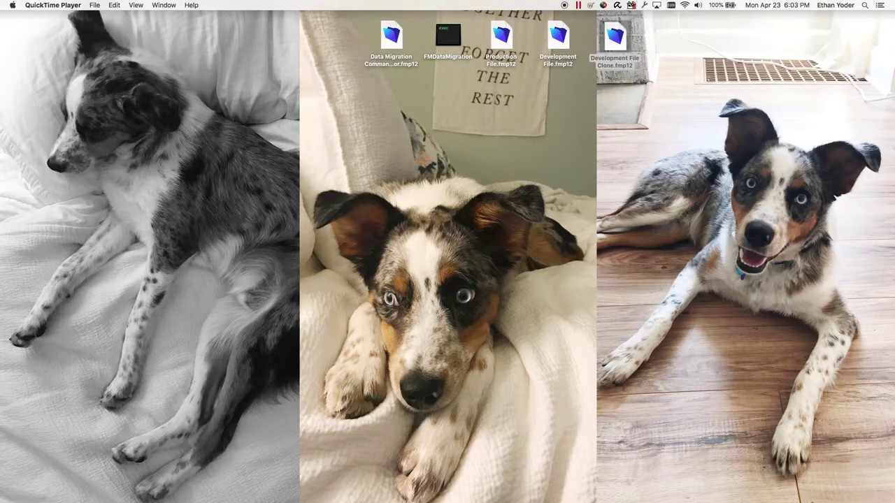
drag(614, 38, 826, 265)
- Open Development File in FileMaker and sign in as Admin with the account password
click(563, 35)
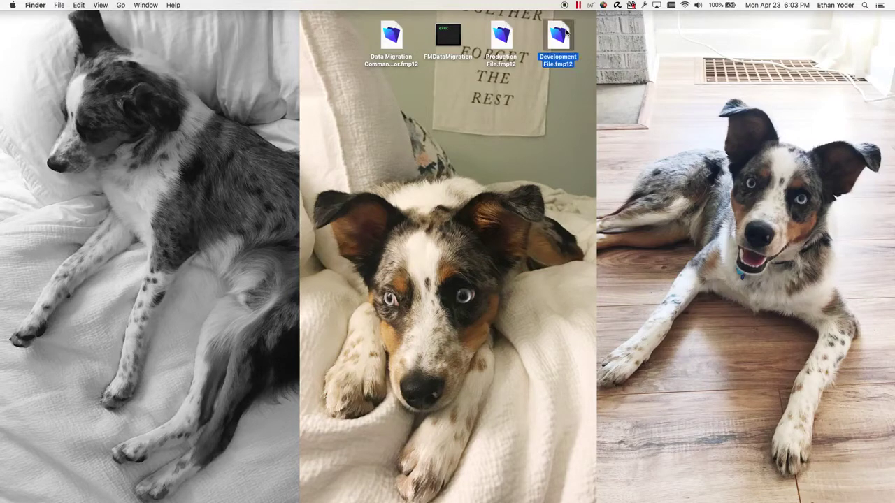
double_click(566, 32)
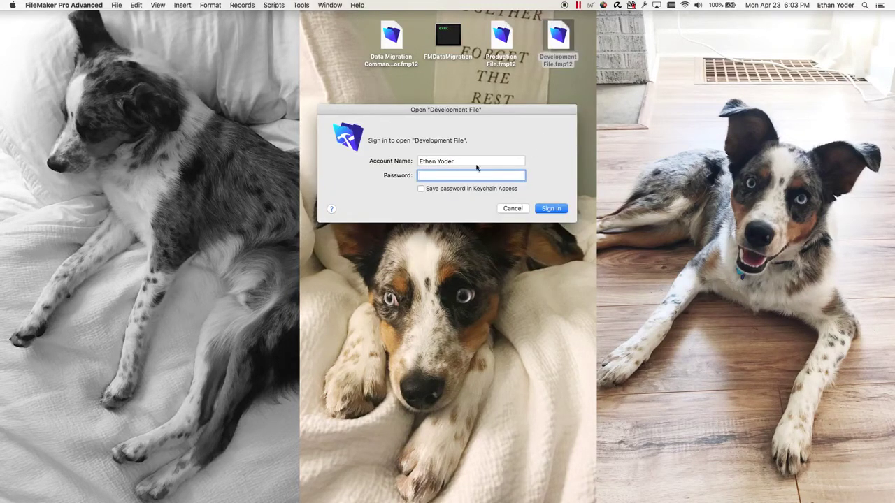
key(shift+Tab)
text(Adm)
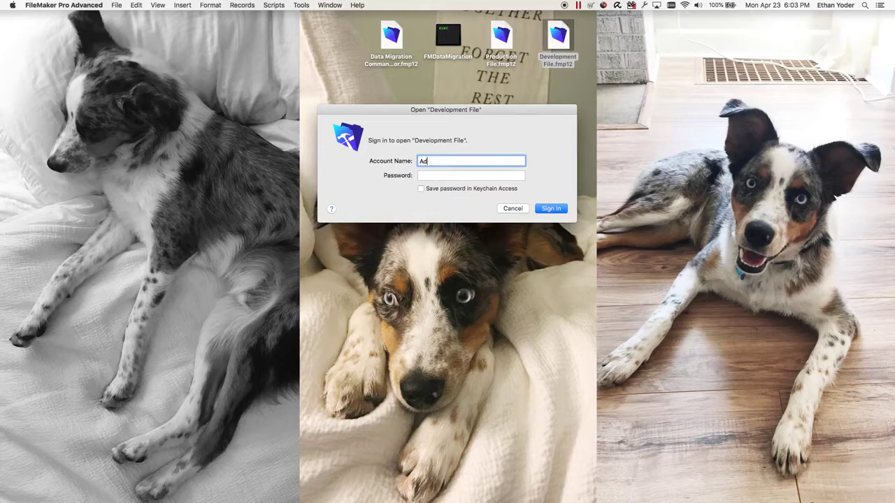
text(in)
key(Tab)
text(admin)
key(Return)
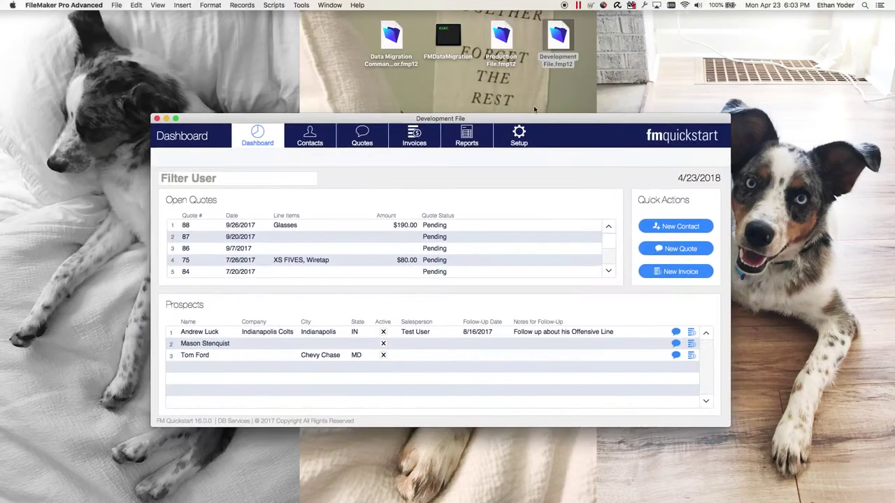
- Save a no-records clone to the desktop as Development File Clone.fmp12, then close the file
click(111, 5)
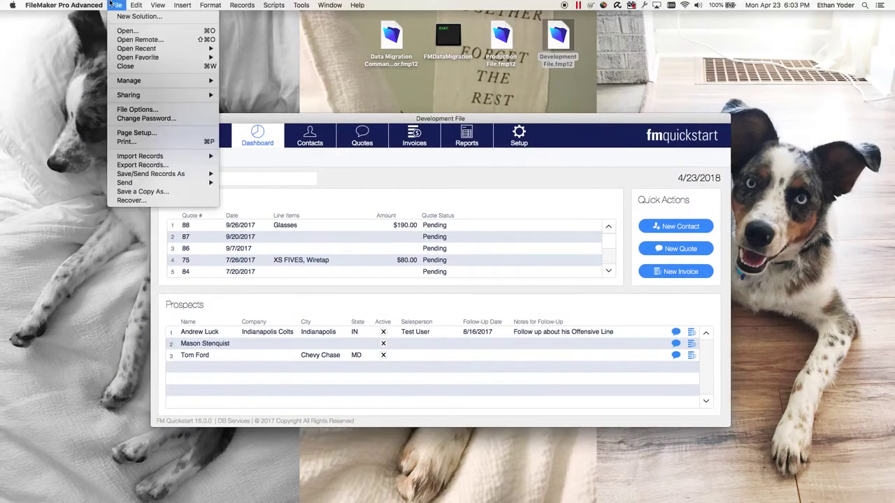
click(142, 193)
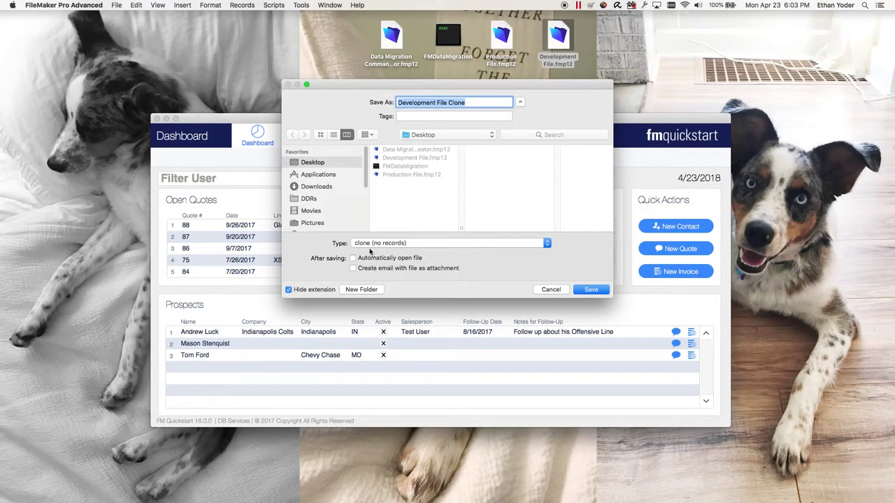
click(592, 290)
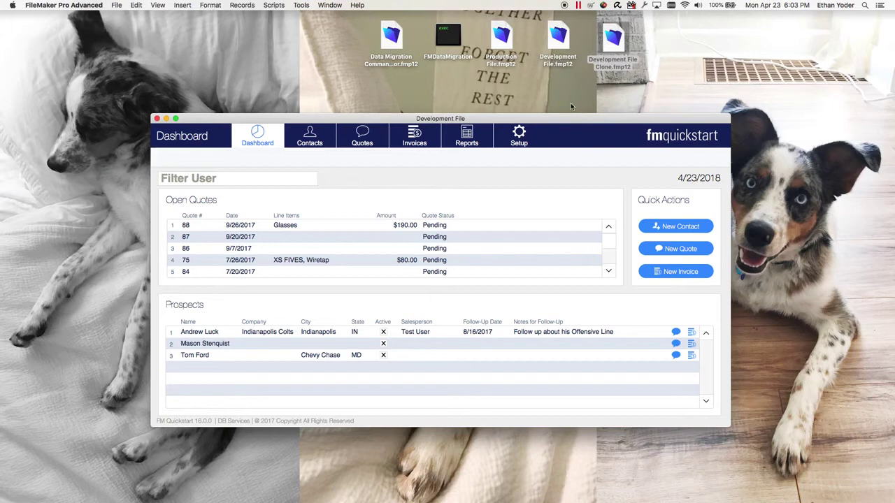
click(156, 119)
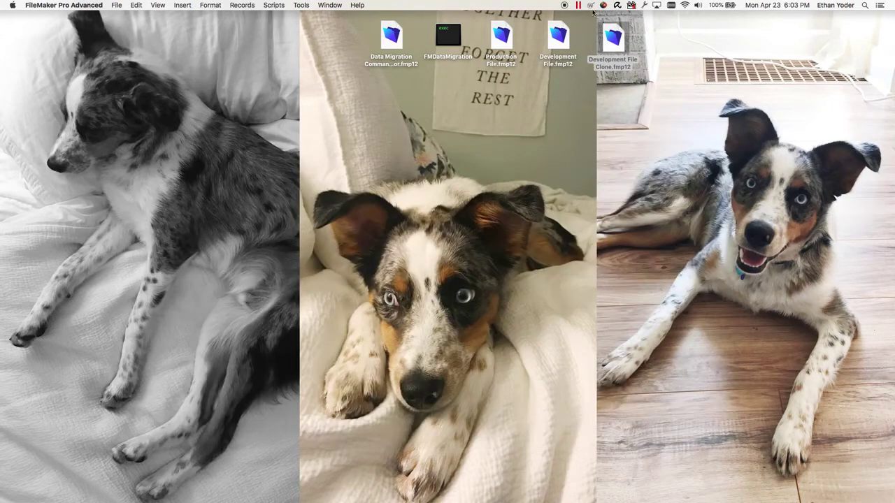
click(774, 115)
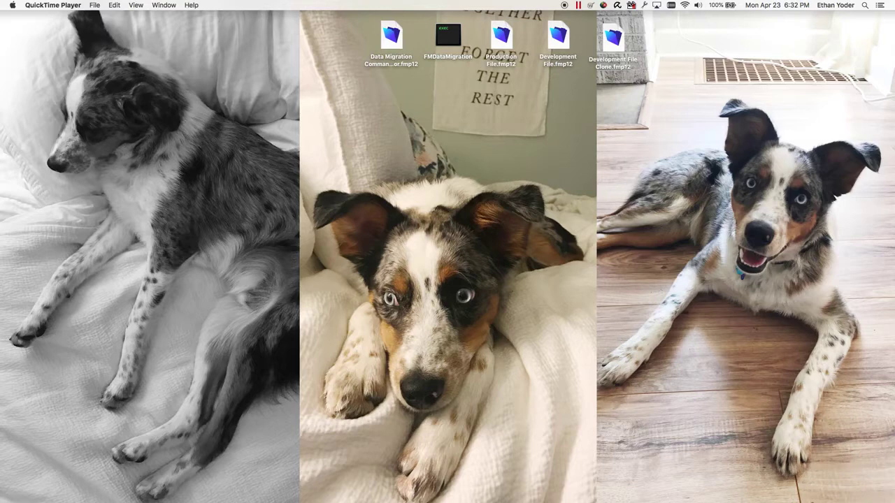
- Open Data Migration Command Creator, start a new migration, and set FMDataMigration as the tool path
click(370, 94)
double_click(391, 35)
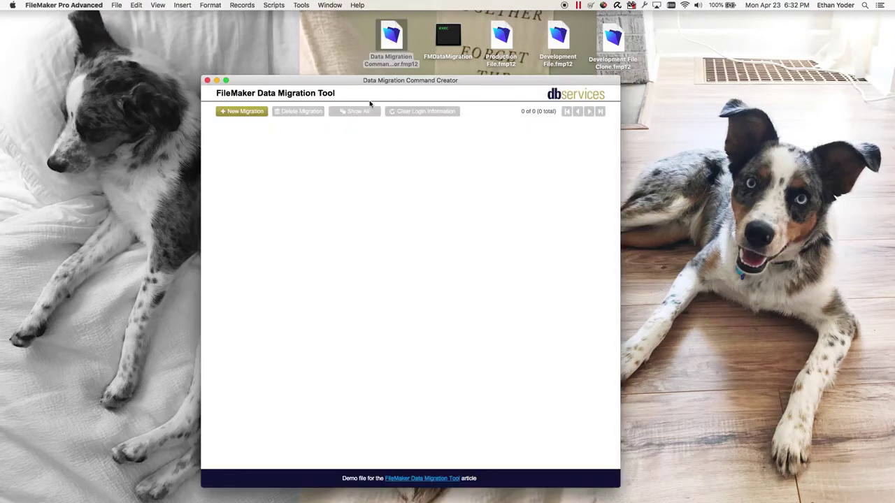
drag(380, 80, 390, 82)
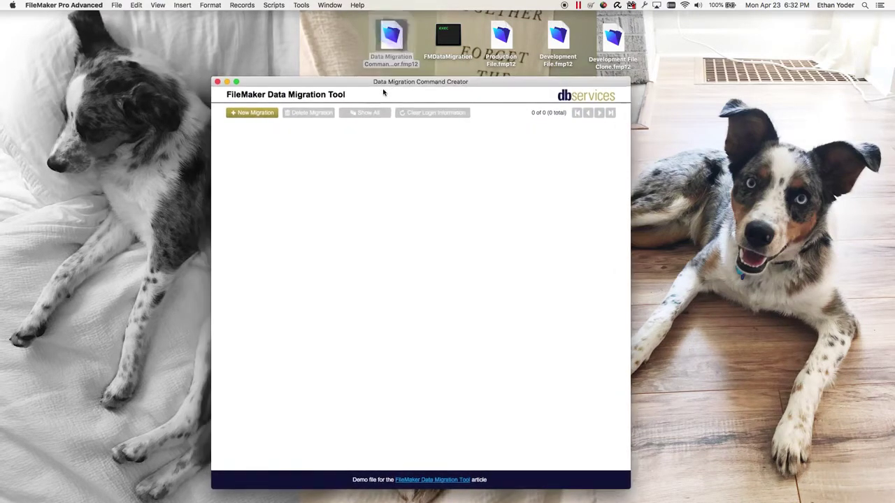
click(267, 113)
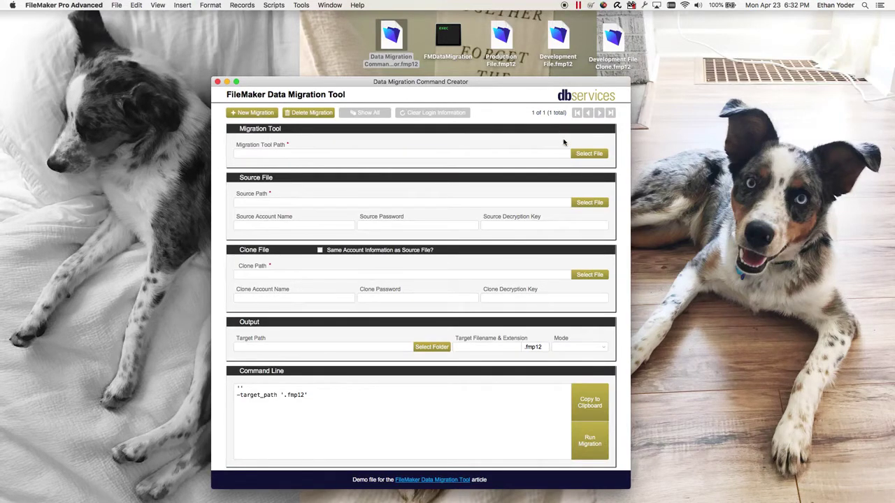
click(589, 153)
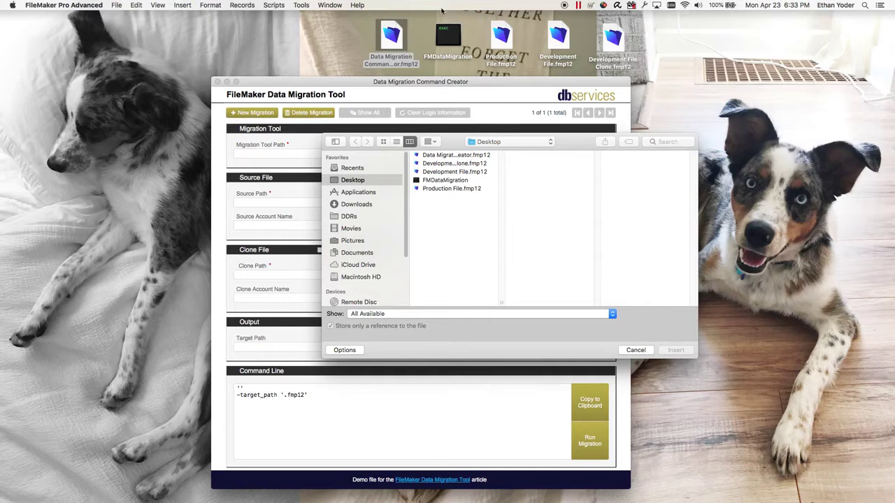
click(445, 181)
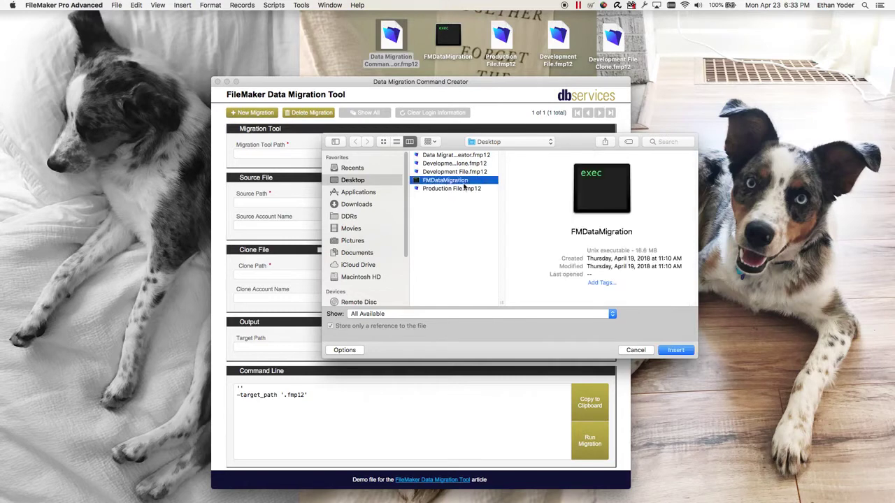
click(677, 350)
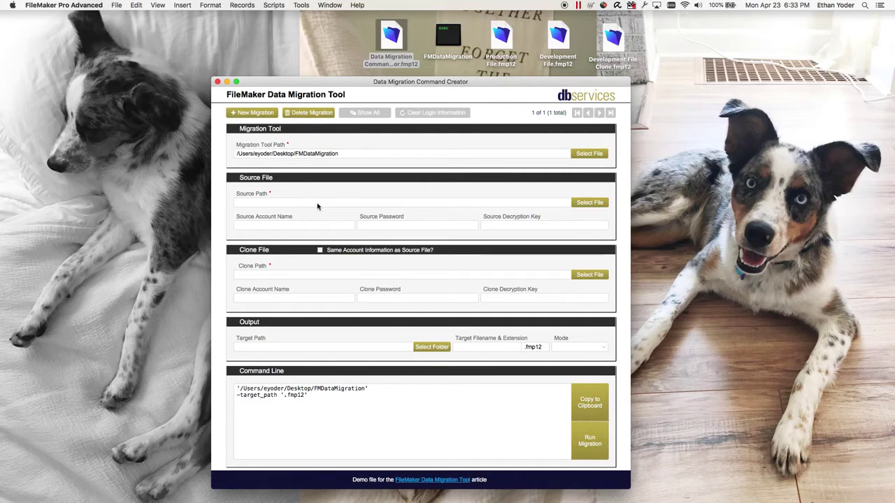
- Set Production File.fmp12 as the source path and open Production File
click(576, 204)
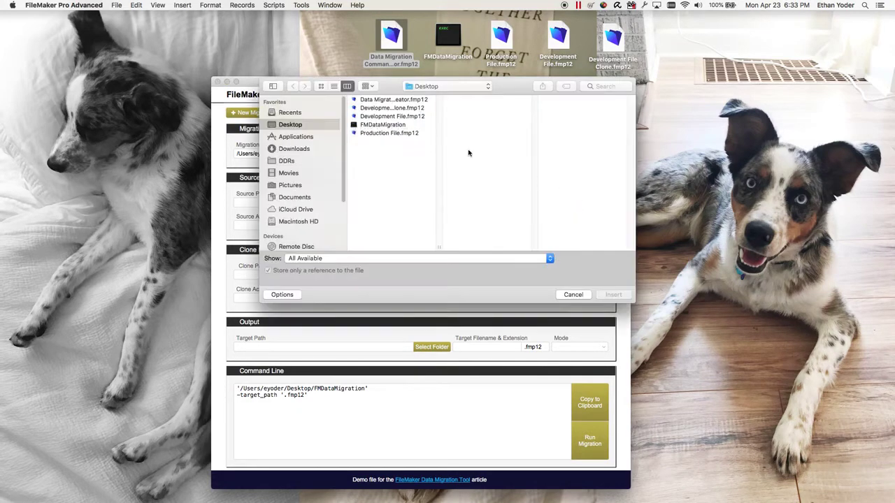
drag(440, 249, 495, 249)
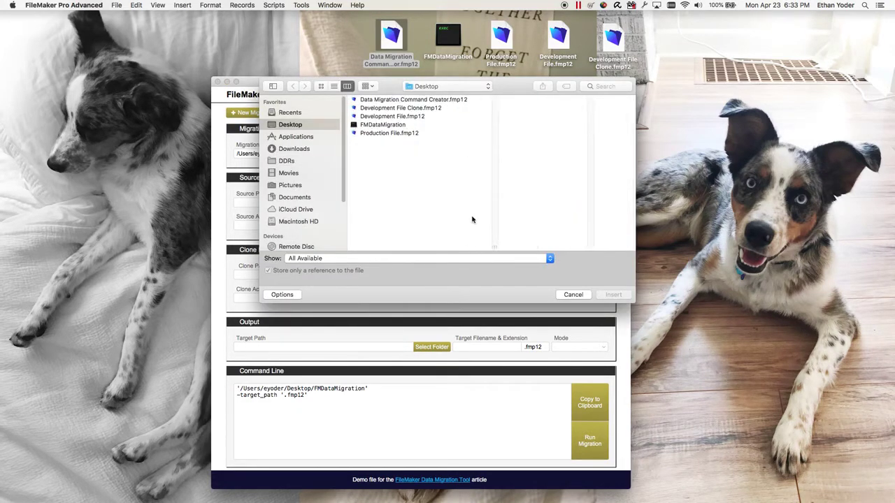
click(390, 134)
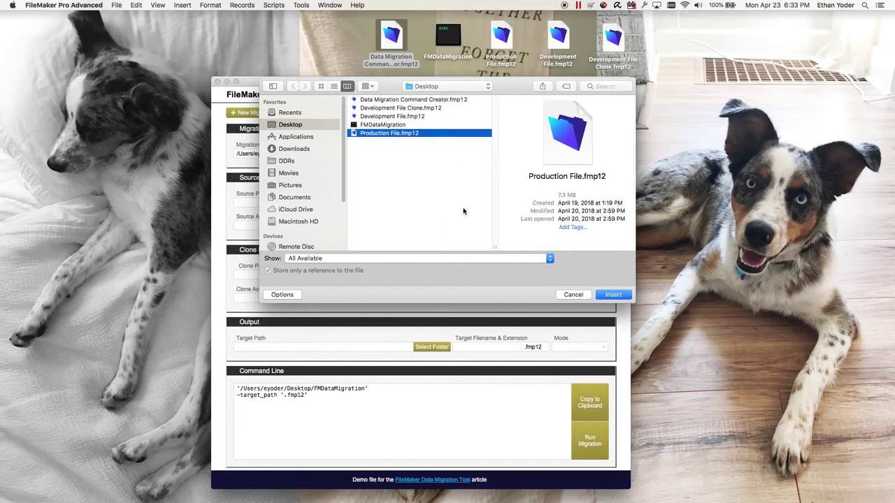
click(613, 294)
drag(496, 82, 497, 89)
double_click(500, 39)
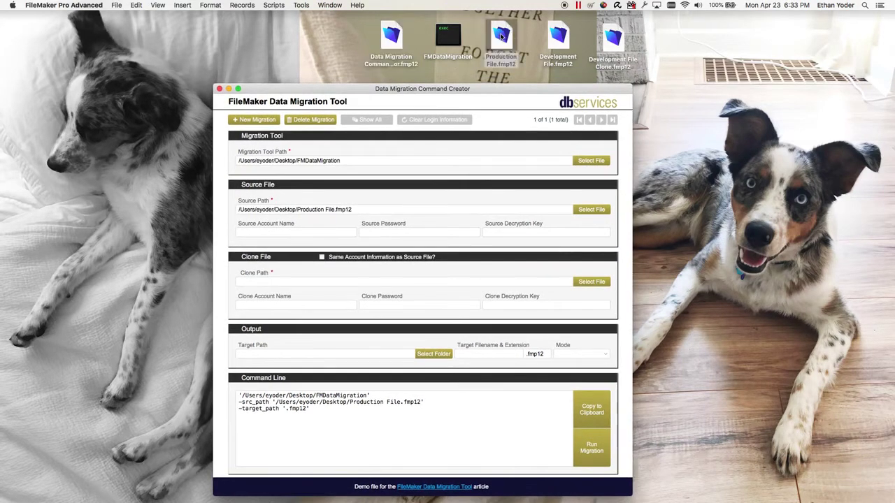
- Sign in to Production File as Admin with the account password
triple_click(469, 158)
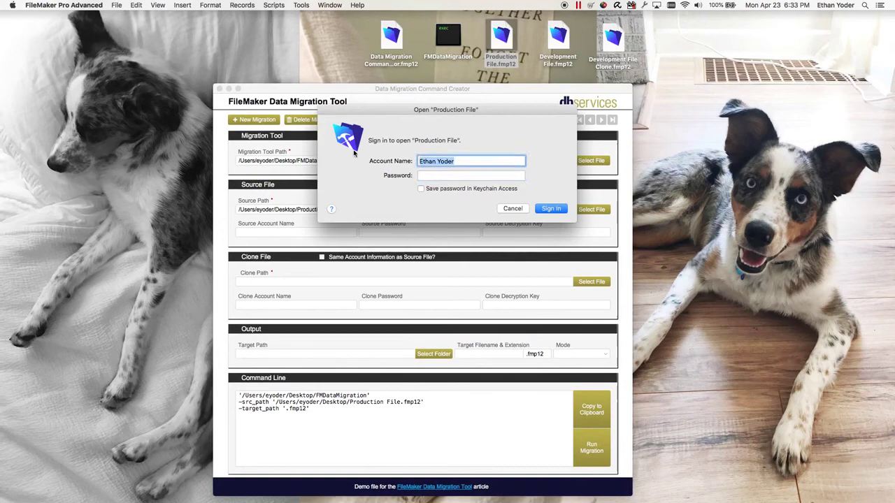
text(Admin)
key(Tab)
text(••••••)
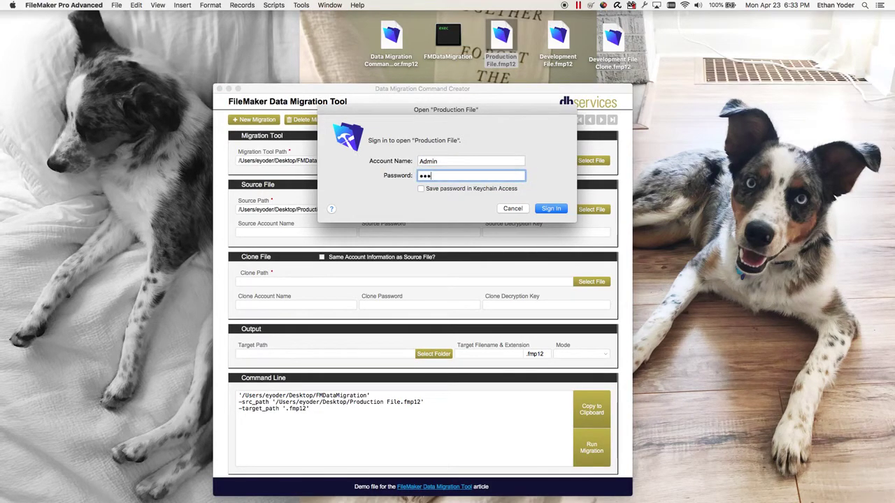
key(Return)
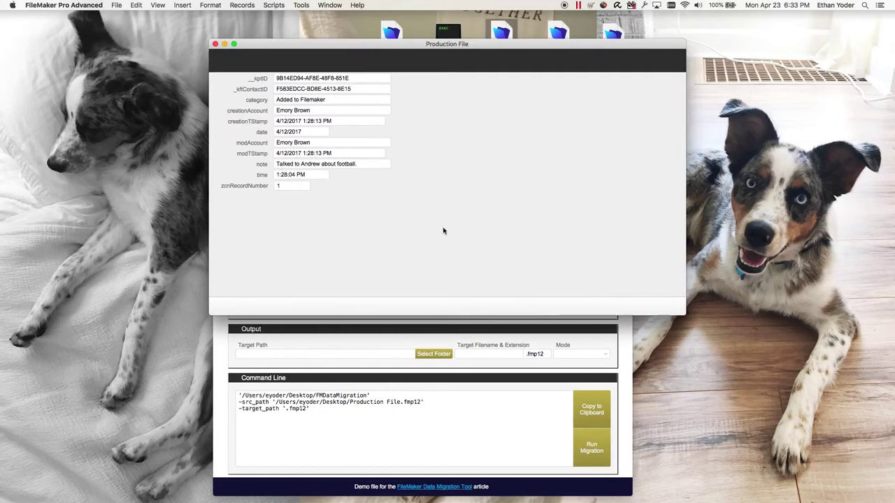
- Browse the Preferences, Report and SESSION dashboard layouts of Production File
click(270, 83)
mouse_move(268, 130)
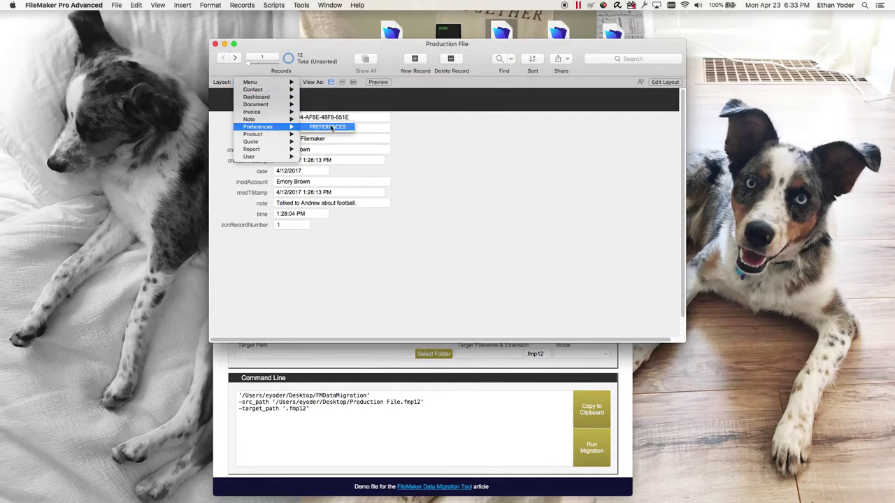
click(322, 128)
click(262, 82)
mouse_move(277, 149)
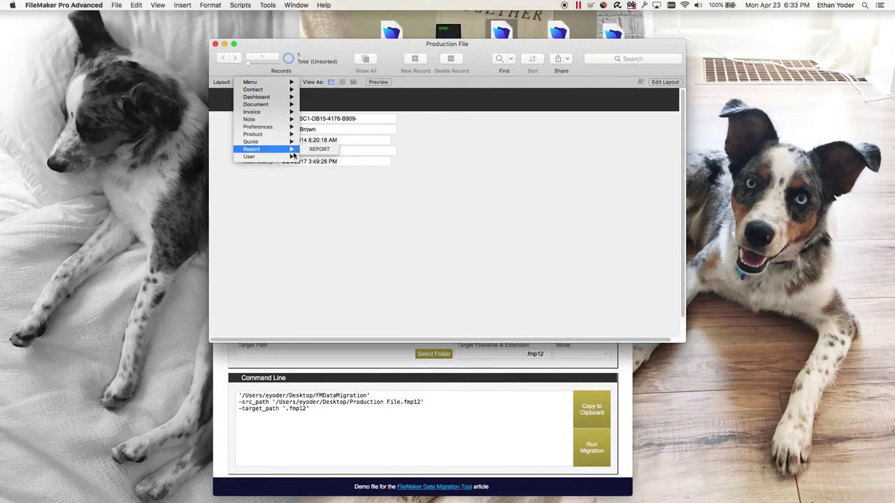
click(318, 151)
click(262, 82)
mouse_move(270, 98)
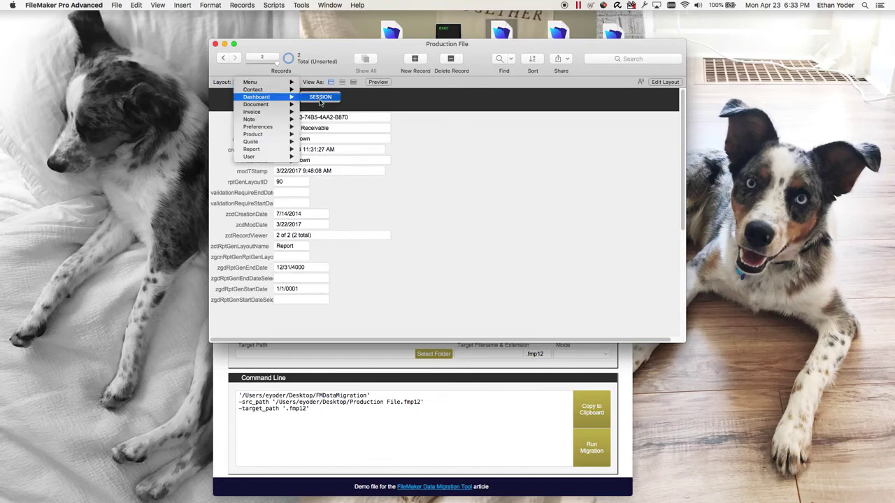
click(320, 97)
click(262, 83)
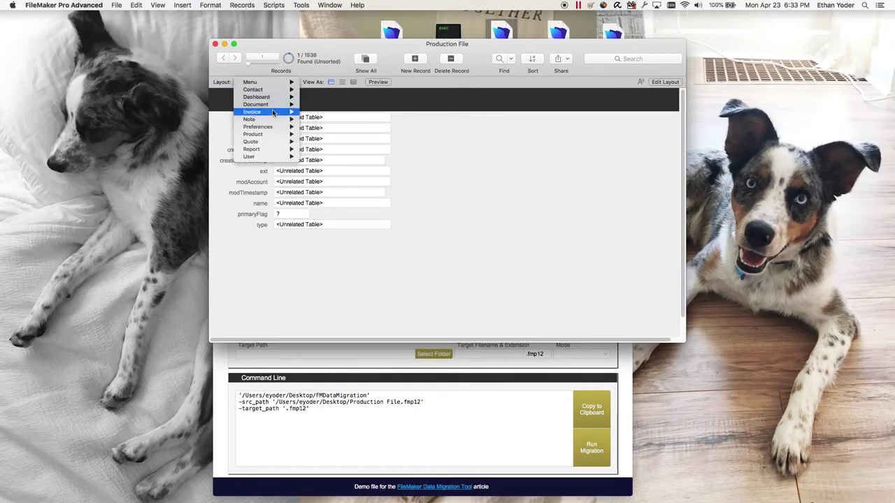
mouse_move(268, 128)
click(321, 128)
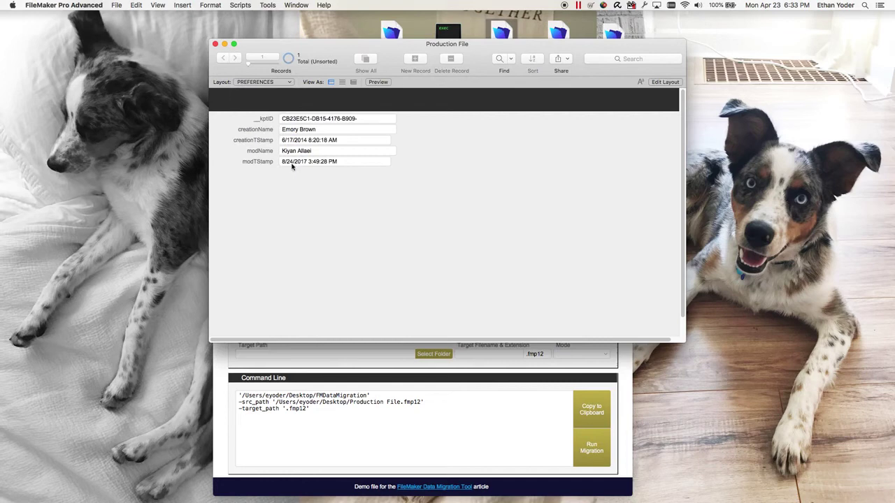
- Close Production File and dismiss the missing relationship error, returning to the Command Creator form
click(214, 44)
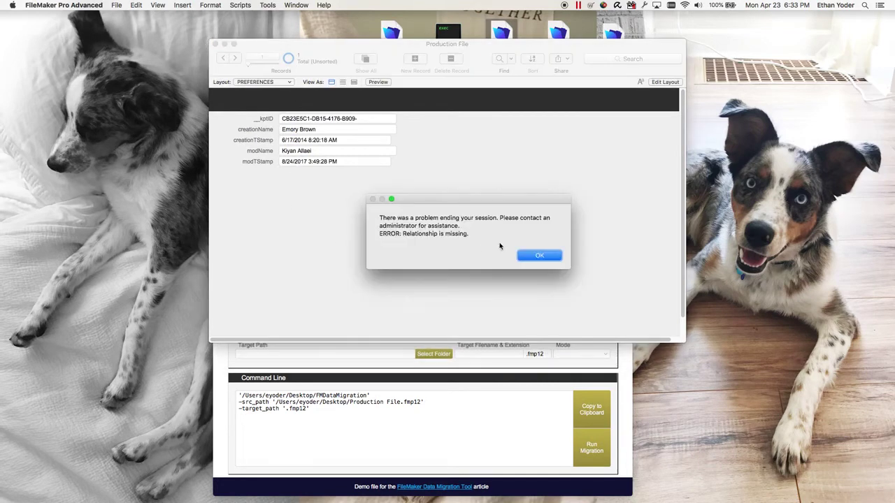
click(542, 257)
click(353, 236)
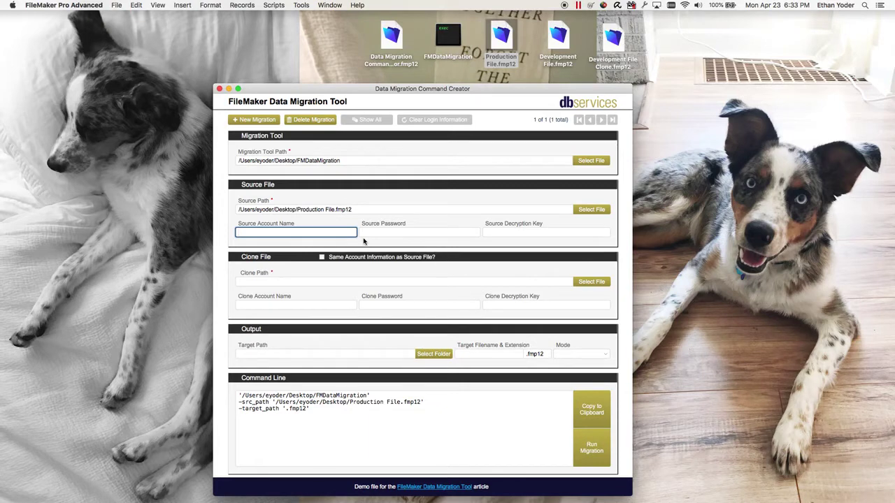
- Enter Admin and its password as source credentials, leave the decryption key blank, and reuse them for the clone
text(Admin)
key(Tab)
text(••••)
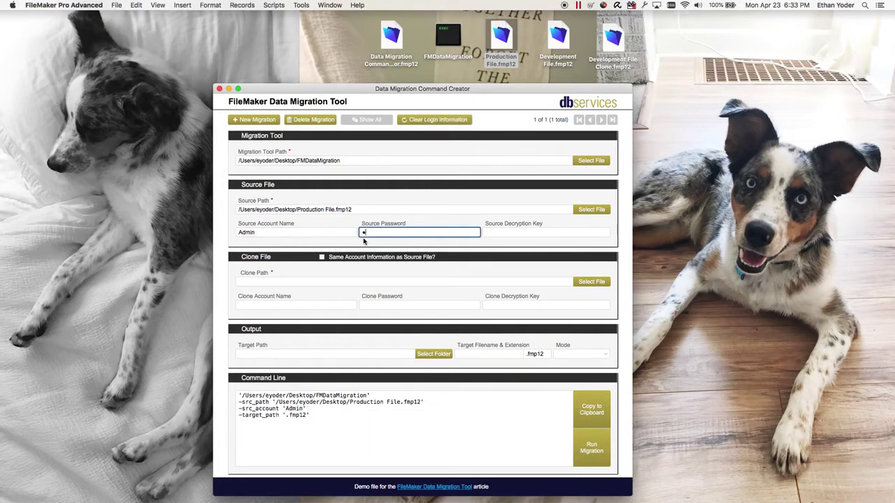
text(••••)
click(456, 201)
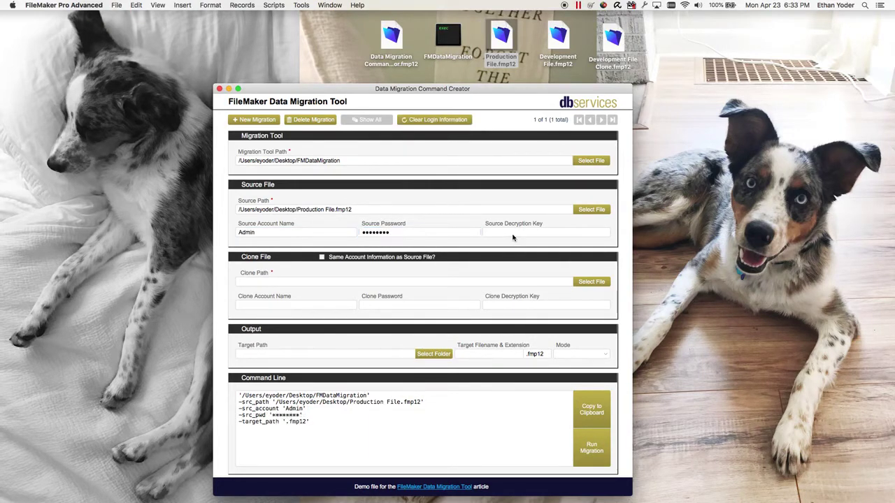
click(513, 238)
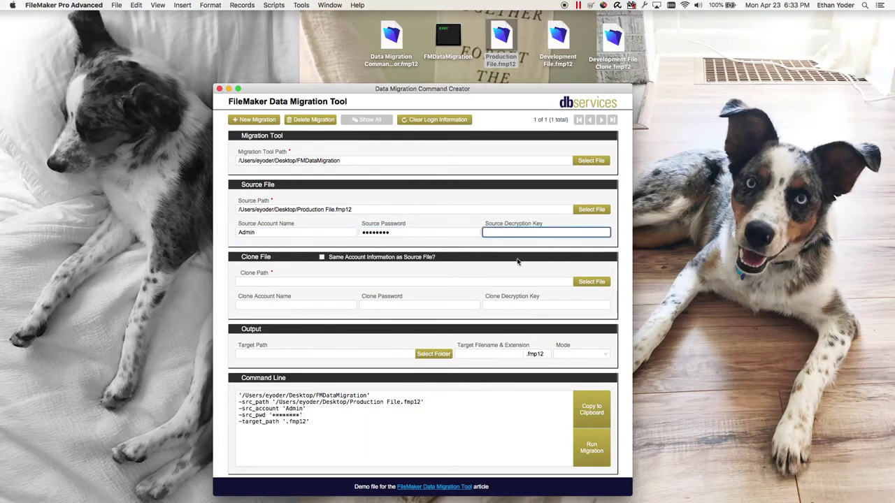
click(524, 201)
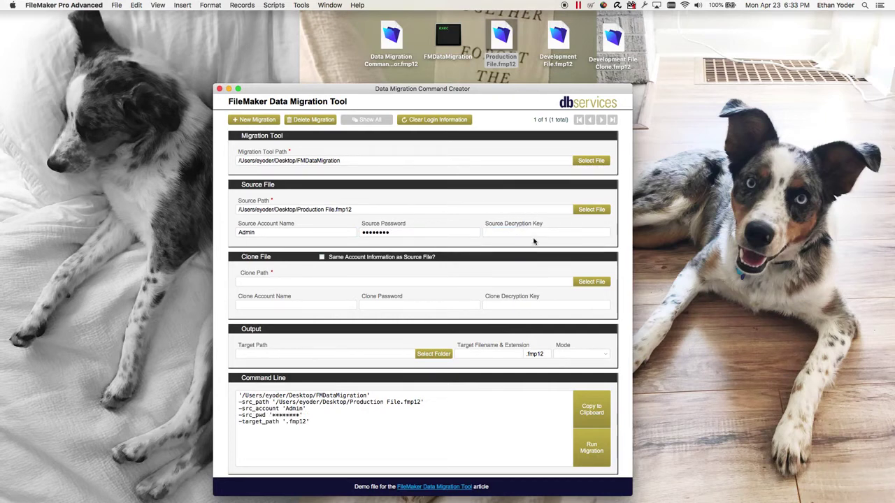
click(533, 238)
click(500, 203)
click(322, 258)
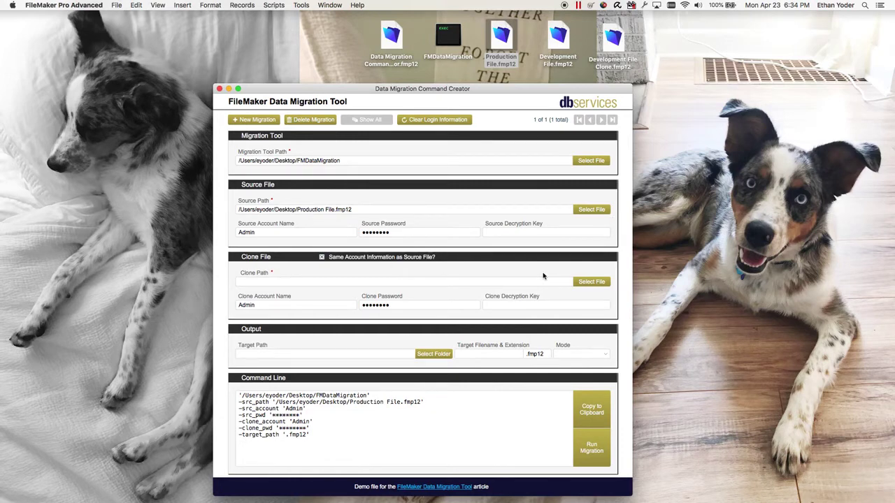
- Set Development File Clone.fmp12 on the Desktop as the clone path
click(587, 281)
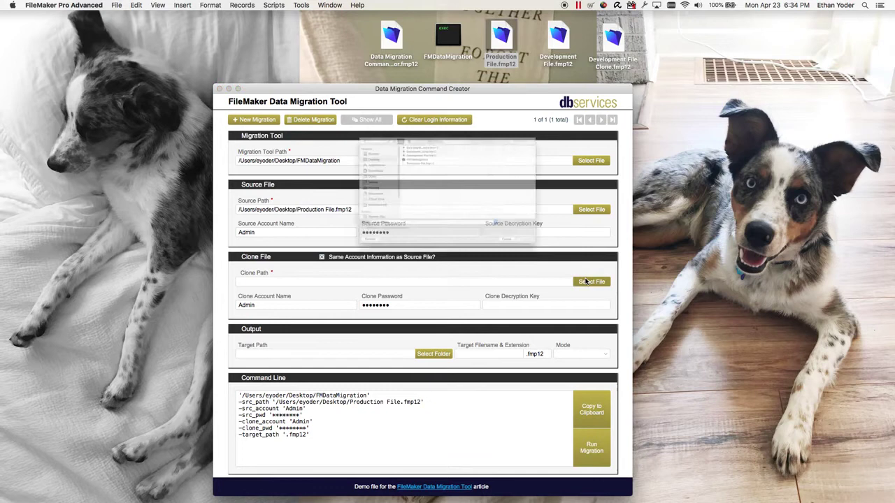
double_click(441, 246)
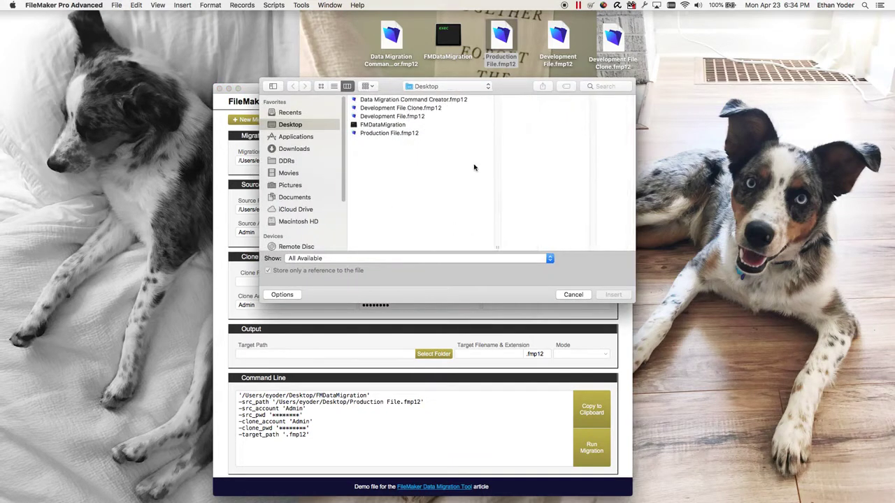
click(435, 109)
click(613, 295)
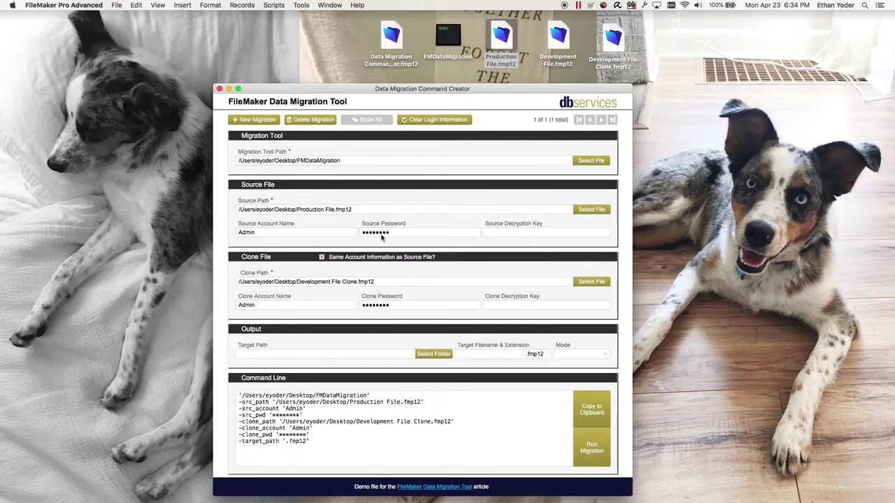
drag(442, 95, 428, 89)
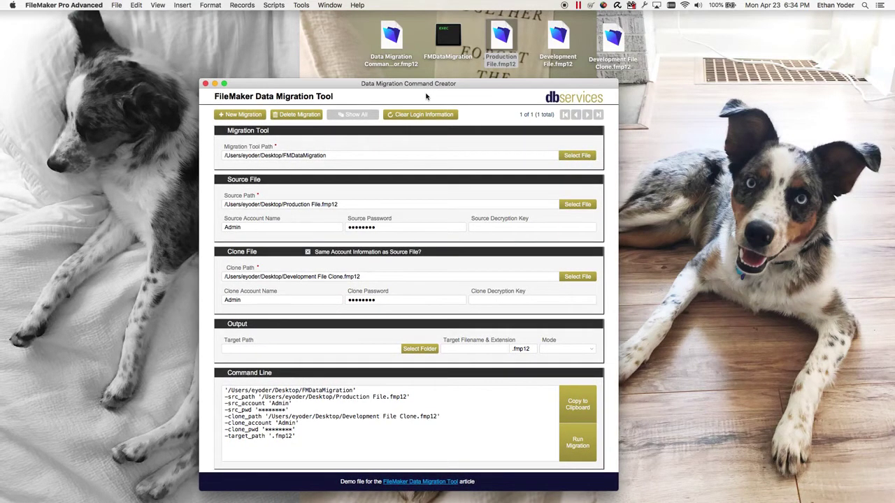
- Set the target folder to the Desktop and the target filename to Output File
click(422, 349)
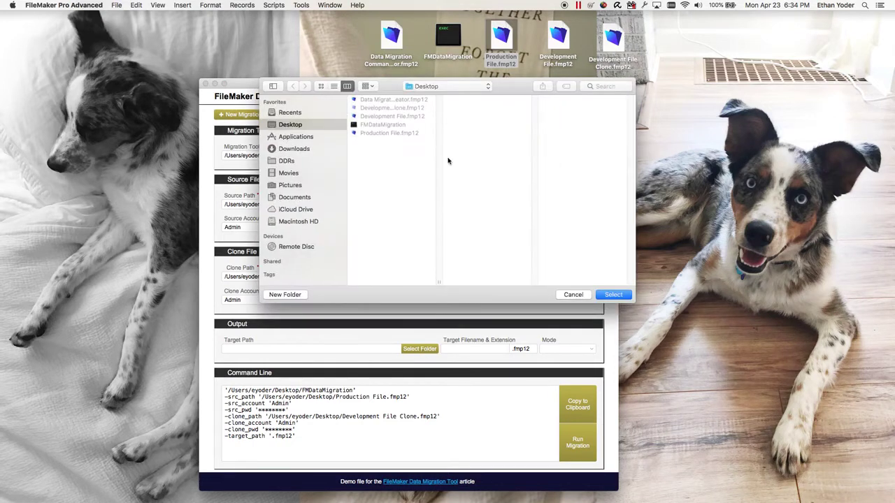
click(620, 293)
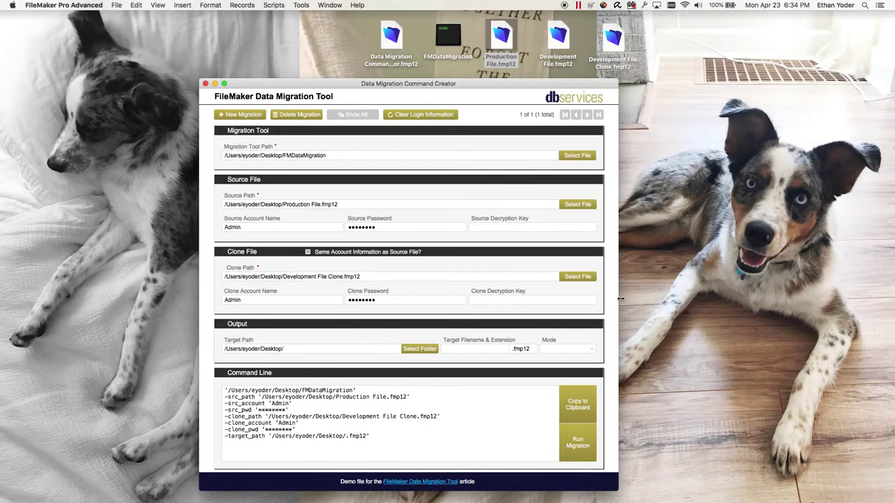
click(480, 350)
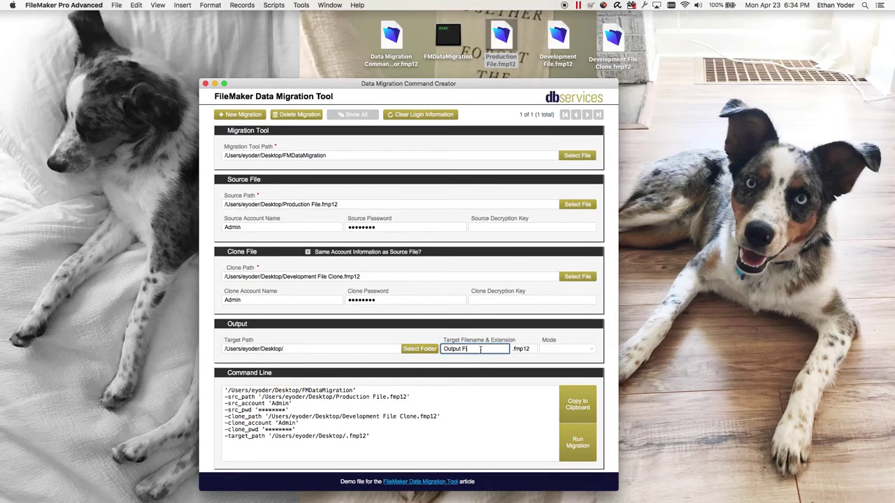
click(570, 329)
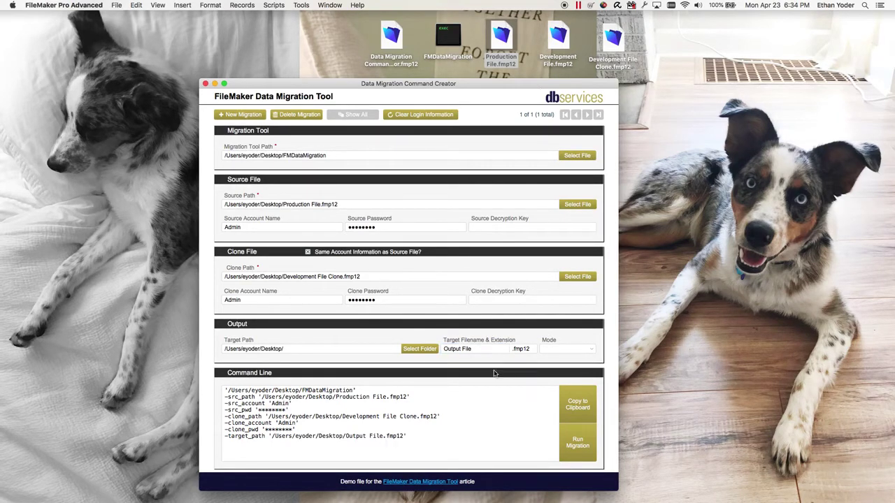
- Choose verbose as the migration Mode, adding the -v flag to the command
click(557, 348)
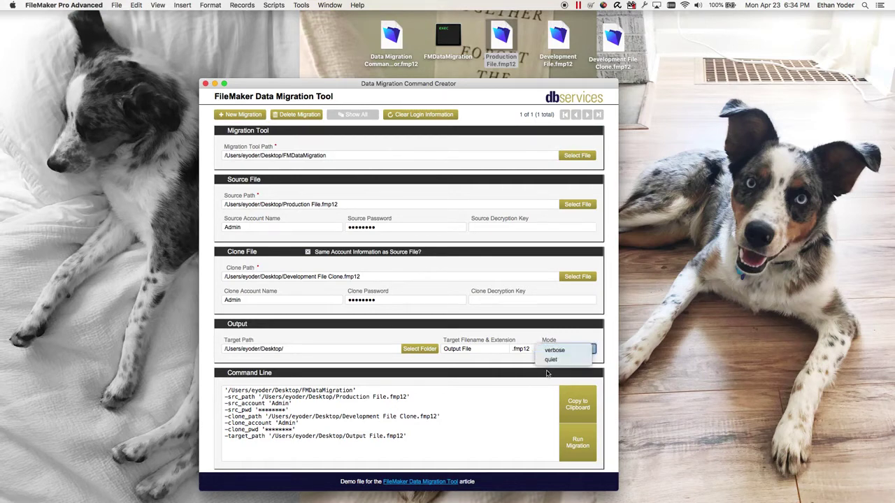
click(554, 350)
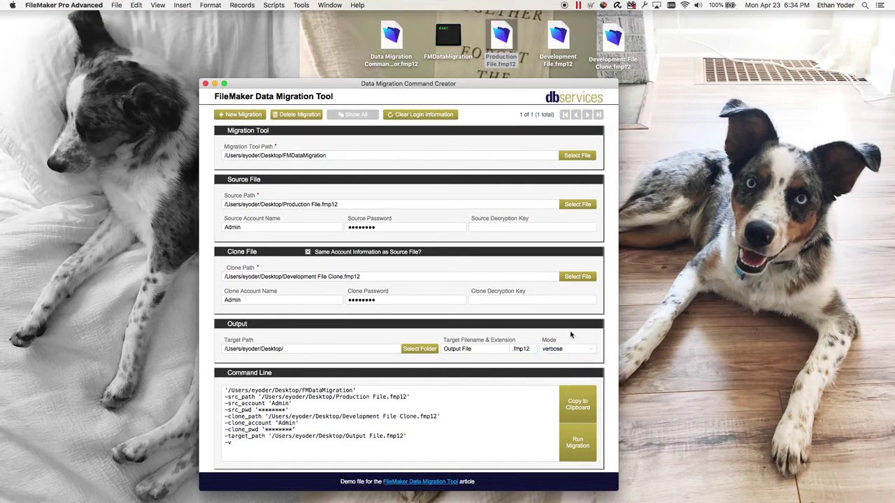
click(568, 350)
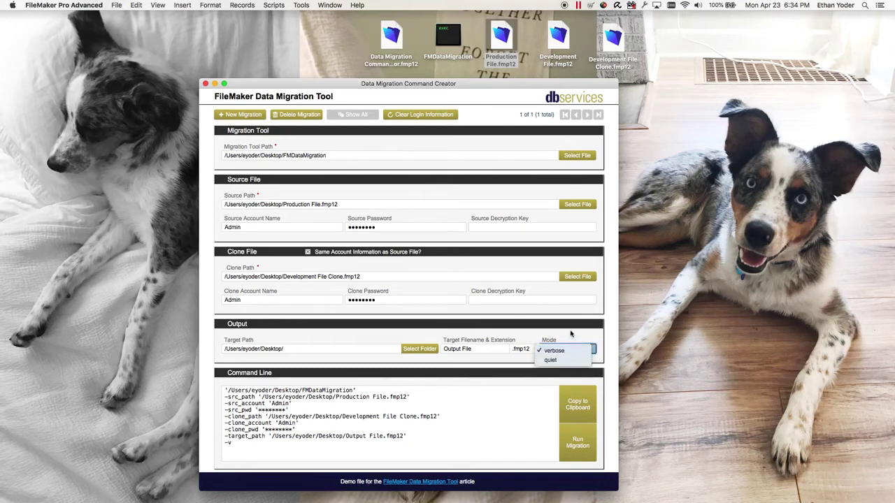
key(Escape)
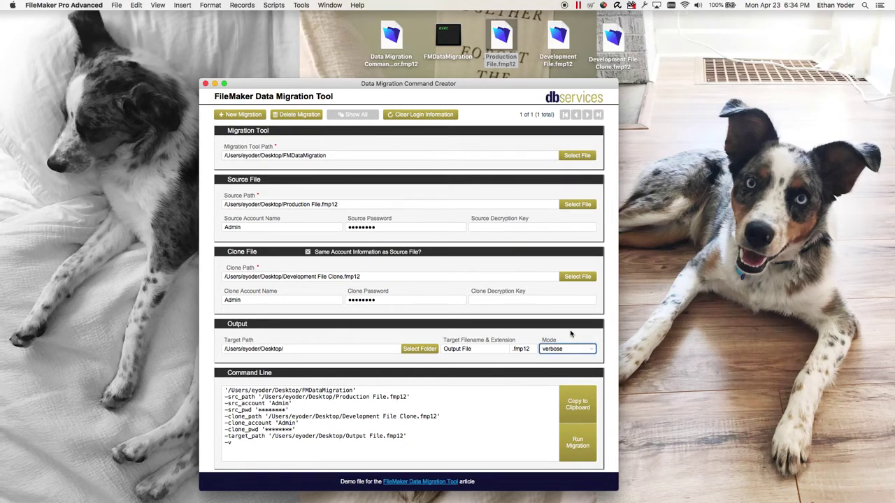
click(567, 347)
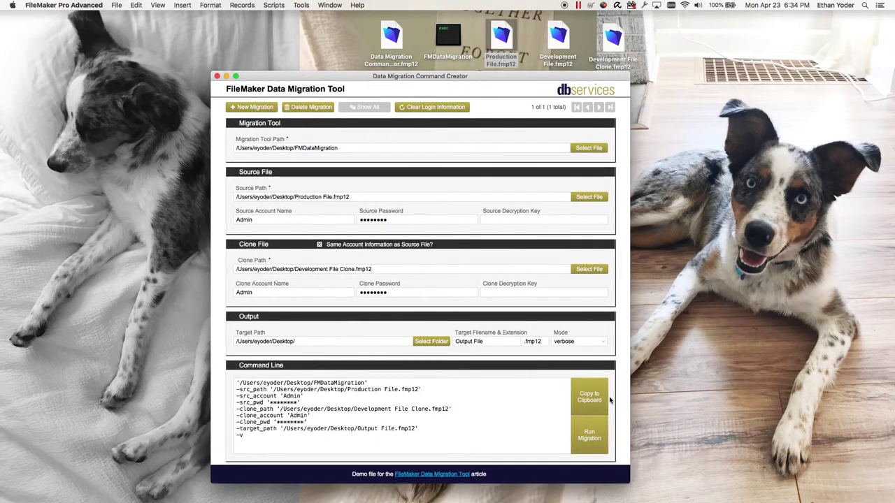
- Copy the finished migration command and paste it at a new Terminal prompt
click(589, 395)
key(super+space)
text(term)
key(Return)
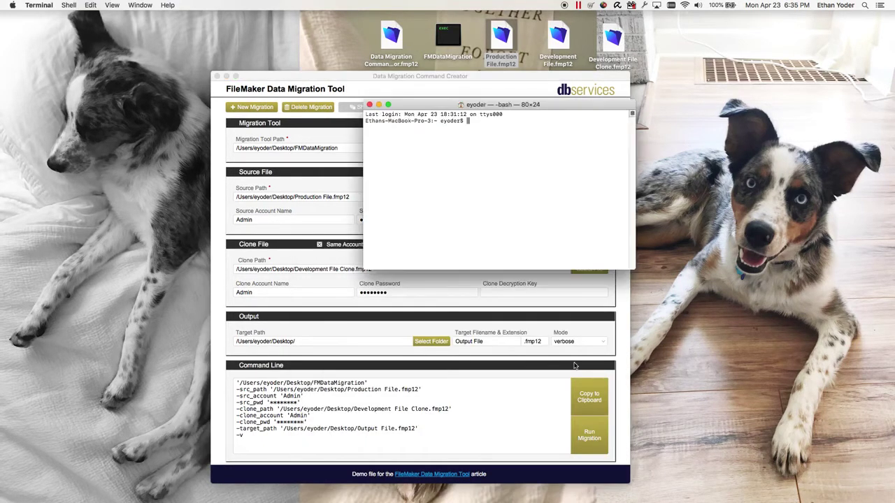
right_click(515, 134)
click(535, 148)
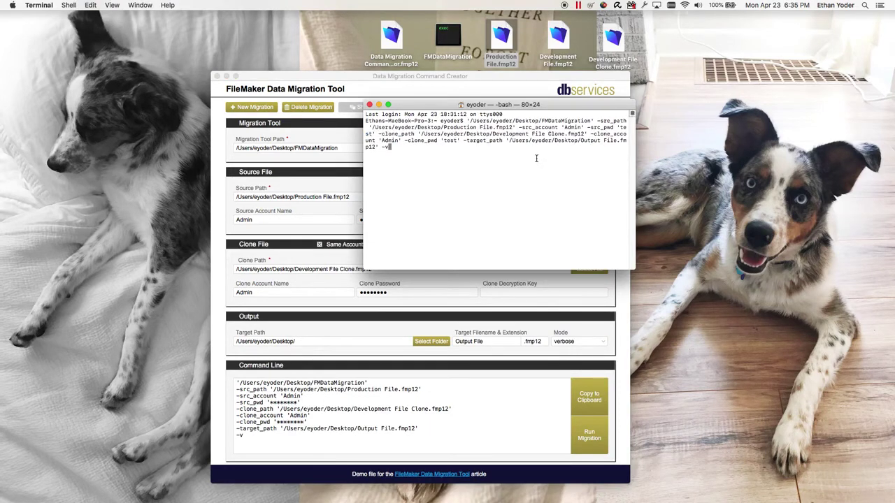
click(358, 111)
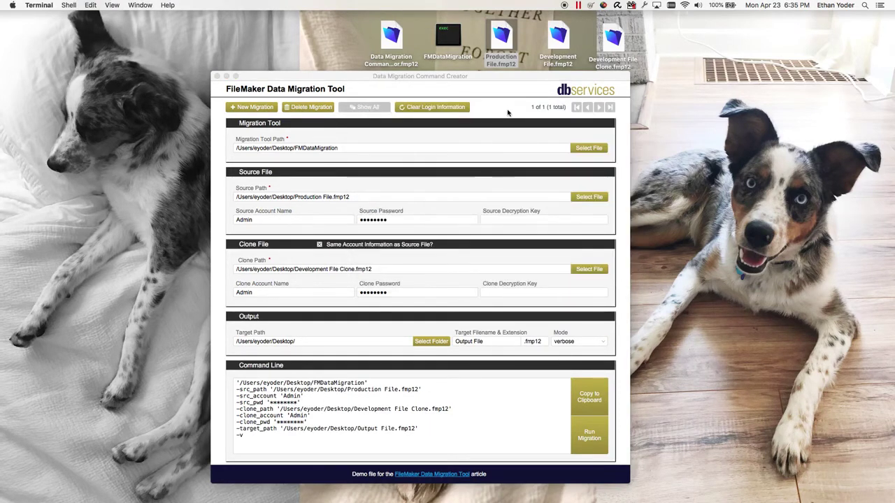
- Run the migration, enlarge Terminal, and select the source, clone and target settings lines
click(589, 435)
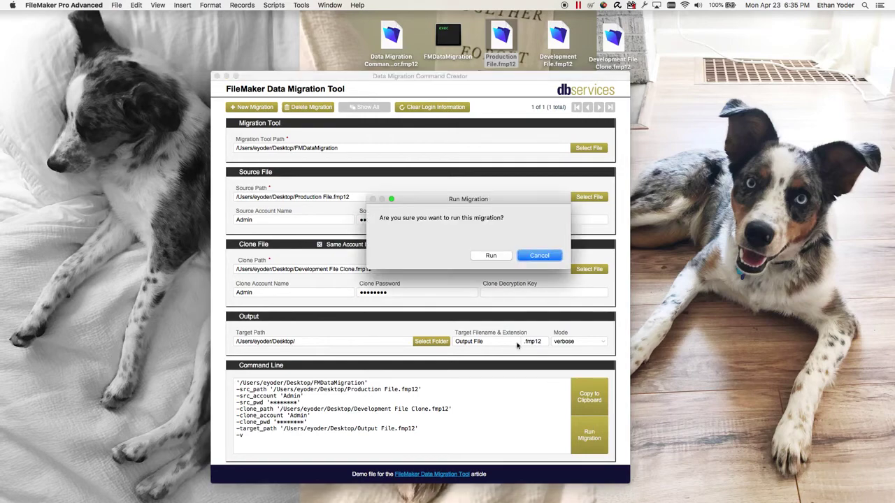
click(489, 256)
drag(539, 92, 590, 85)
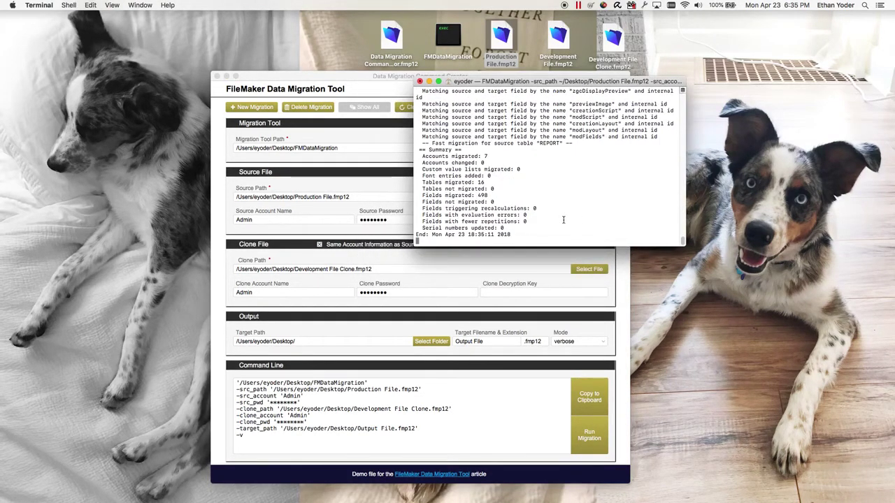
drag(686, 245, 795, 385)
drag(662, 82, 510, 102)
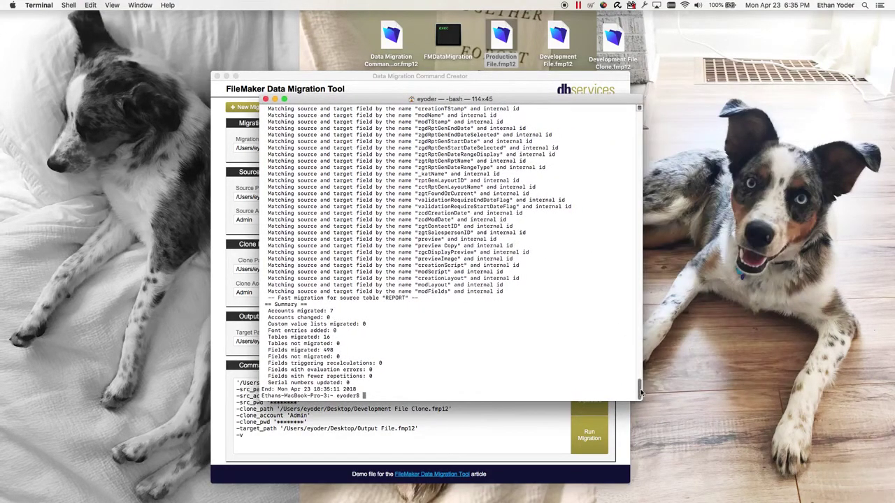
drag(642, 390, 640, 92)
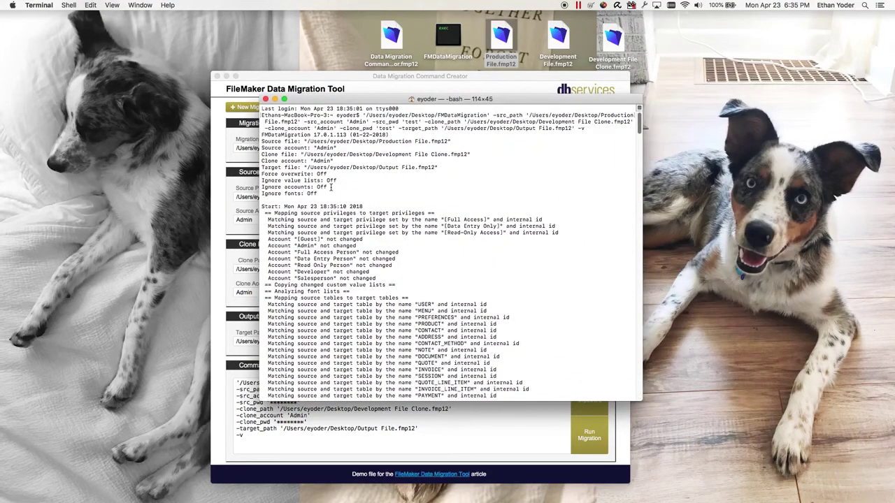
drag(324, 193, 237, 139)
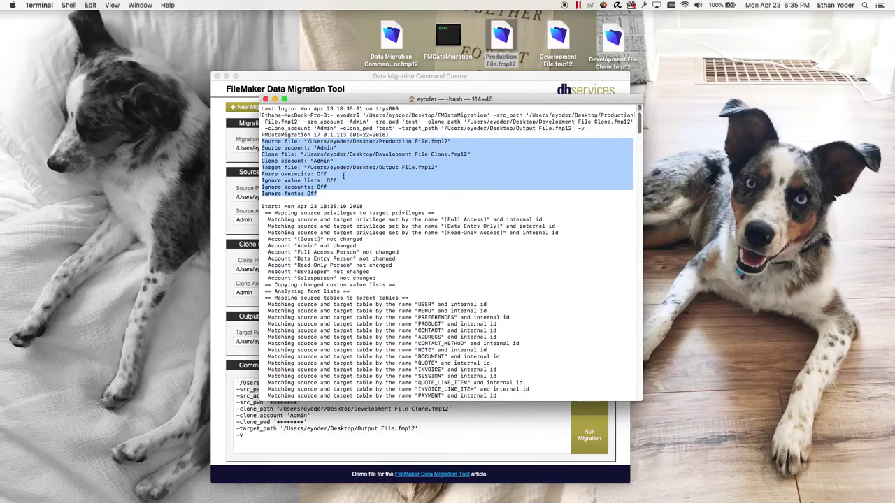
- Review the run's settings and privileges mapping lines in the Terminal output
click(321, 186)
drag(326, 180, 461, 168)
click(299, 183)
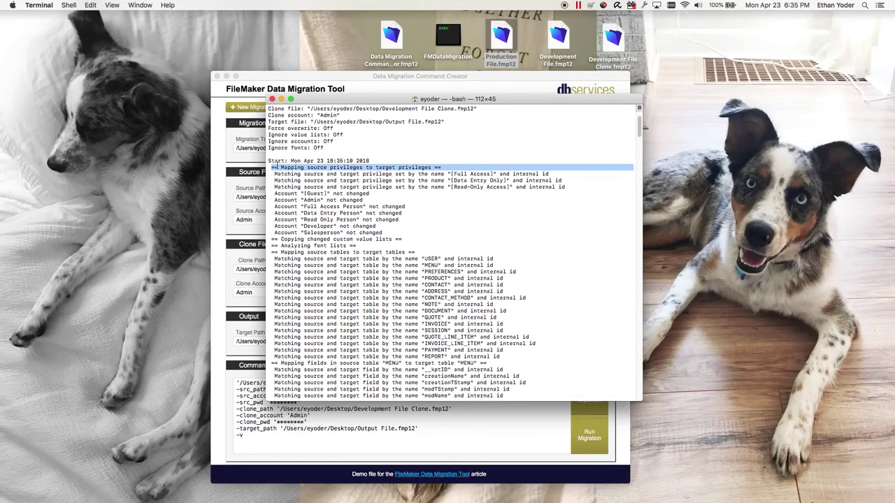
click(277, 165)
drag(270, 167, 460, 167)
click(461, 168)
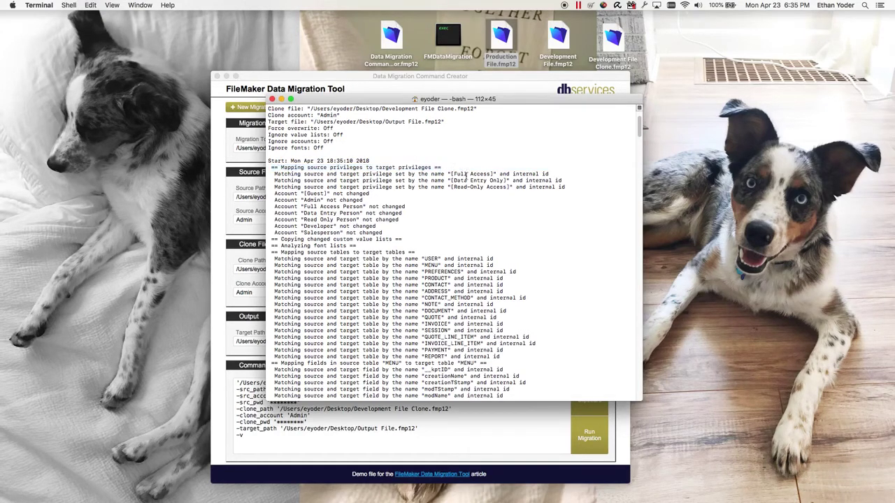
- Review the table mapping and MENU field lines, including its fast migration, then close Terminal
scroll(418, 207, down, 2)
scroll(376, 213, down, 2)
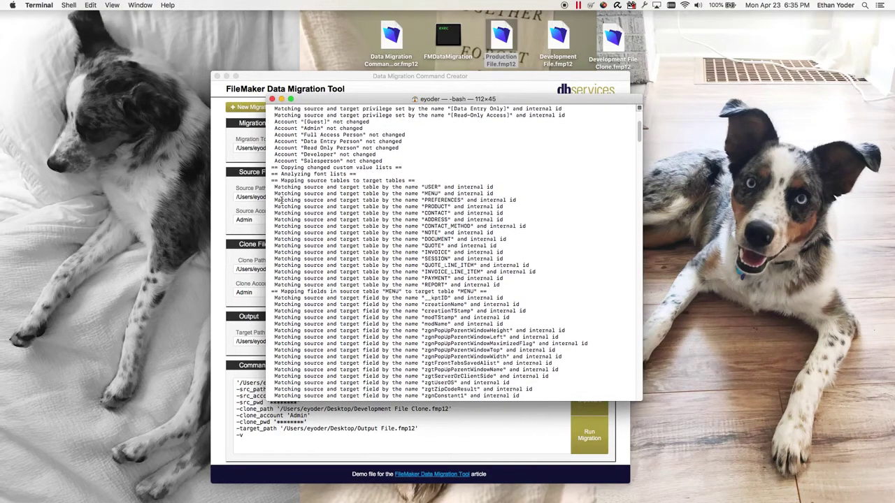
drag(268, 182, 522, 294)
click(469, 253)
scroll(464, 245, down, 4)
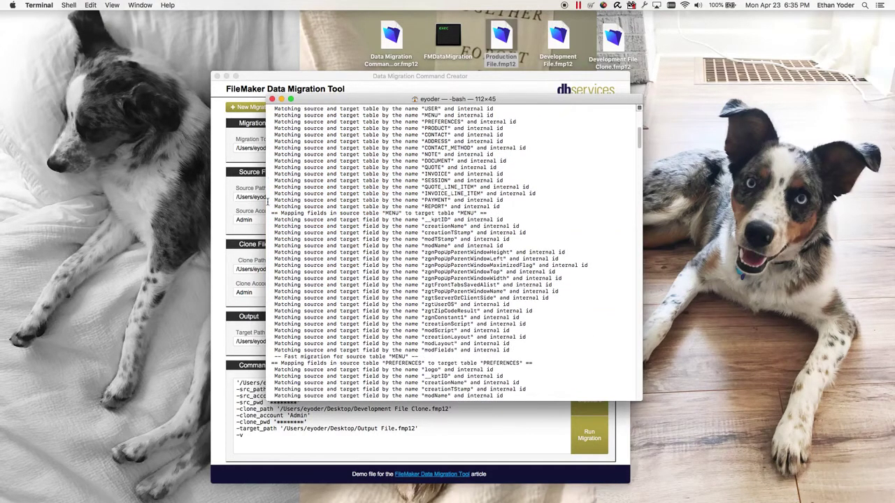
drag(268, 217, 504, 339)
click(518, 336)
drag(273, 218, 508, 342)
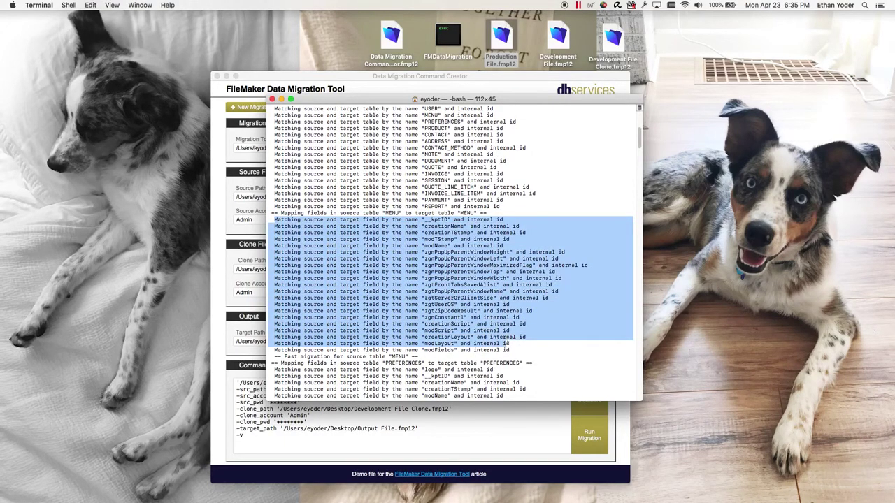
click(520, 346)
drag(418, 356, 261, 355)
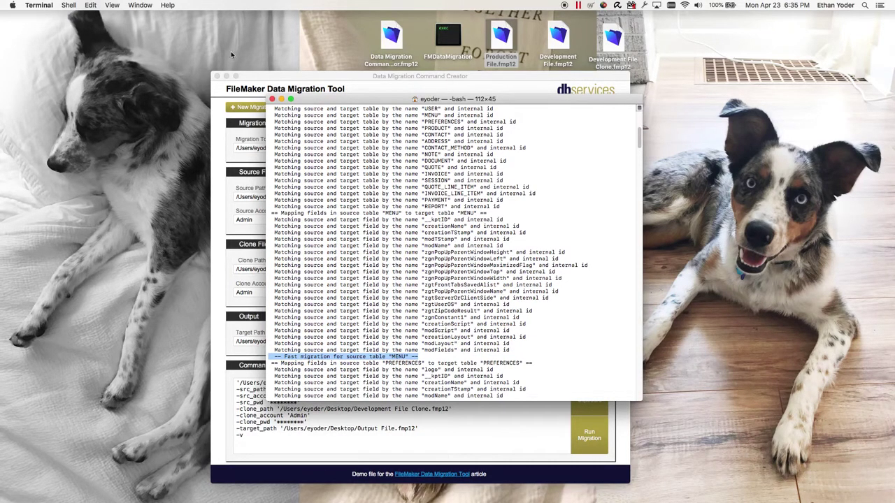
click(272, 99)
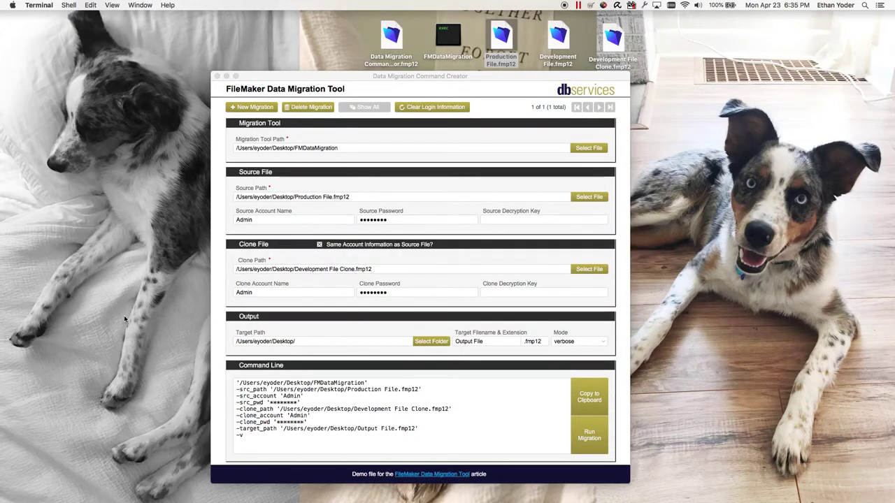
- Open Output File.fmp12 from the desktop and sign in with the account name and password
drag(182, 252, 678, 45)
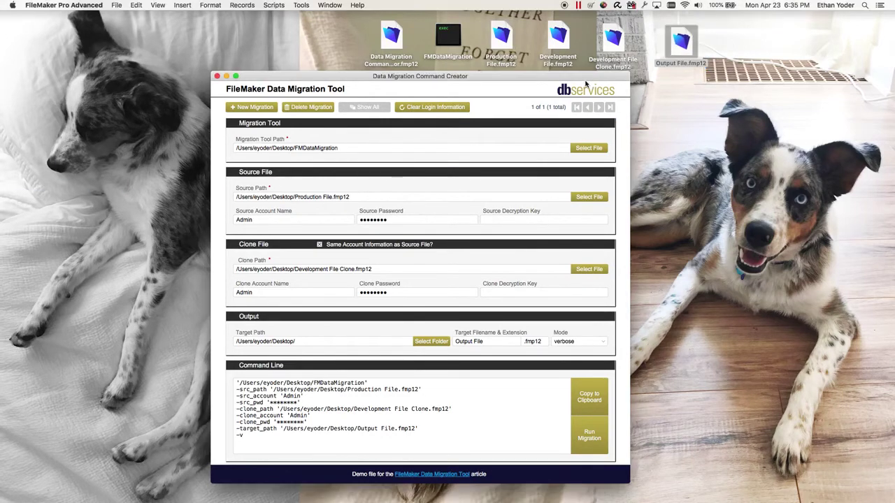
double_click(678, 40)
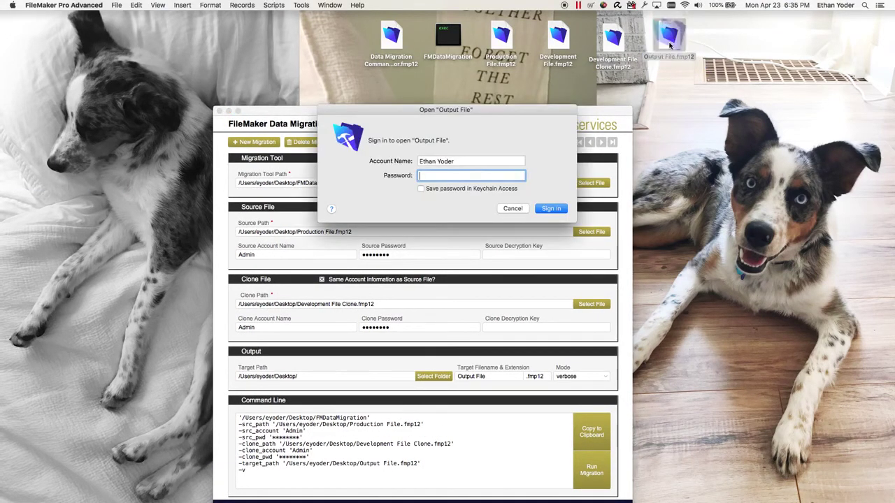
text(admi)
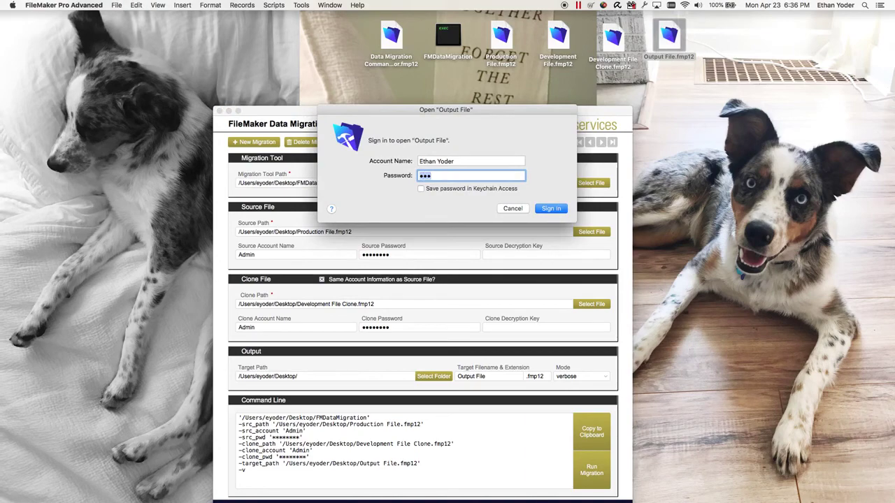
key(BackSpace)
key(BackSpace)
key(BackSpace)
key(BackSpace)
key(shift+Tab)
text(admin)
key(Tab)
text(admin)
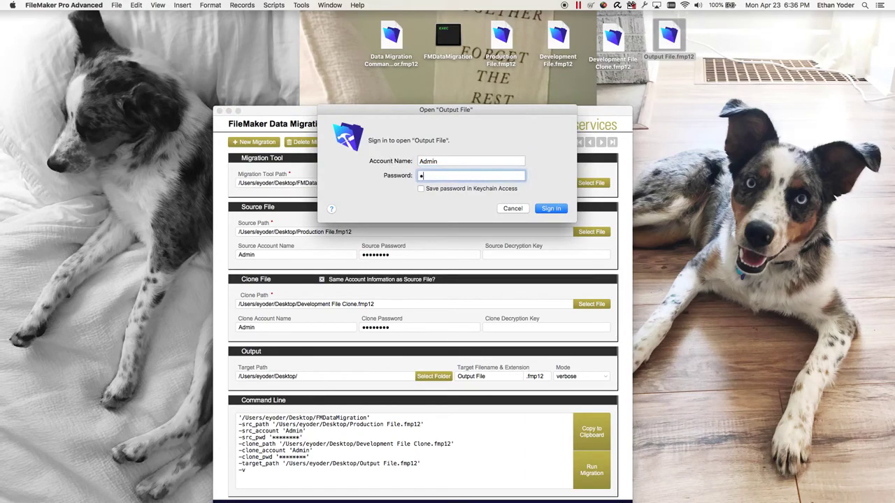
key(Return)
drag(388, 121, 438, 123)
click(389, 39)
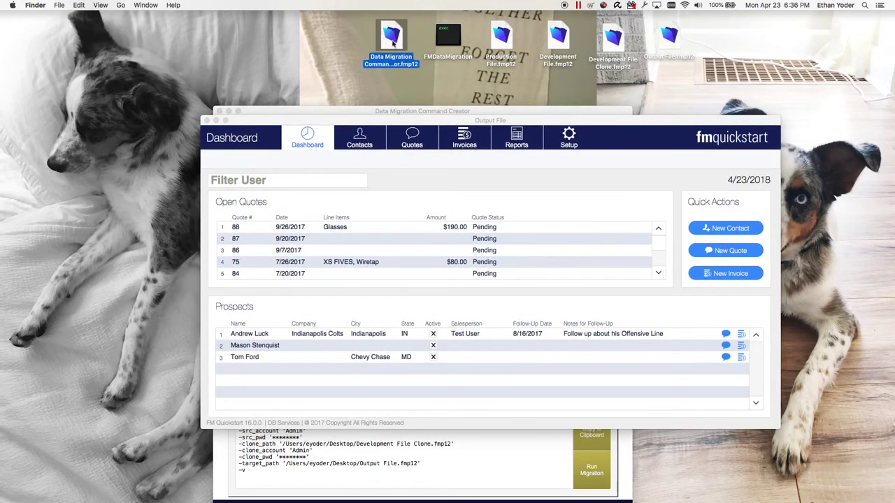
- Browse the migrated Contacts, Quotes, Invoices, Reports and Setup Products screens
click(504, 31)
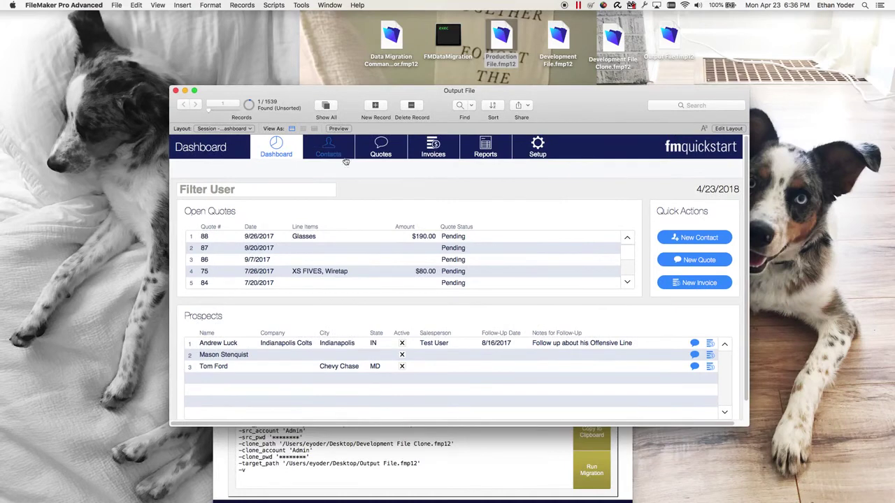
click(342, 158)
click(381, 148)
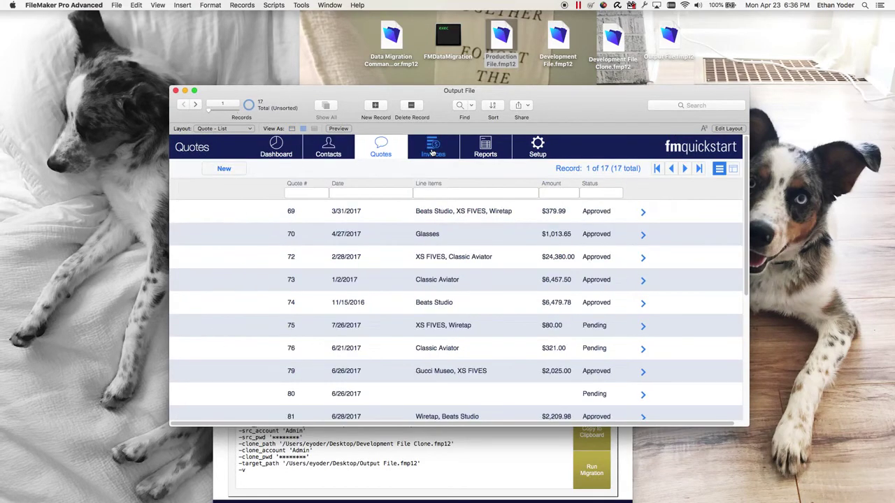
click(433, 148)
click(485, 147)
click(537, 144)
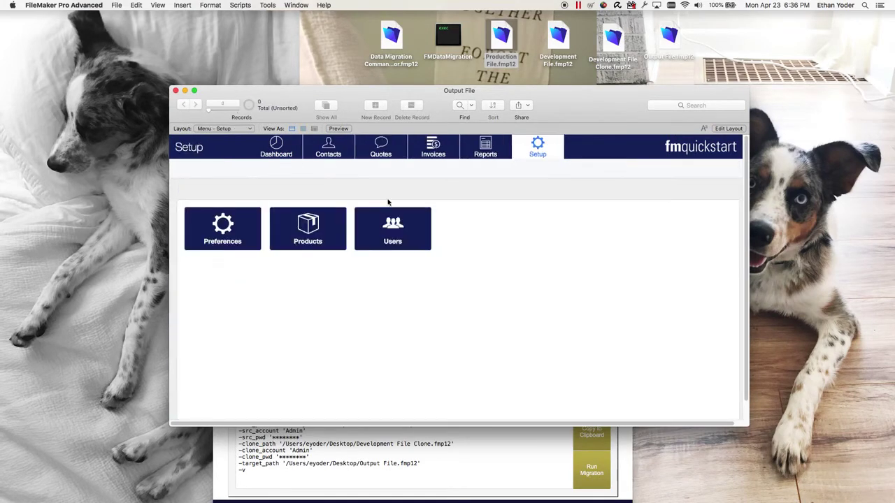
click(332, 234)
- Return to the contacts list, open one contact's record, then close the Output File
click(432, 148)
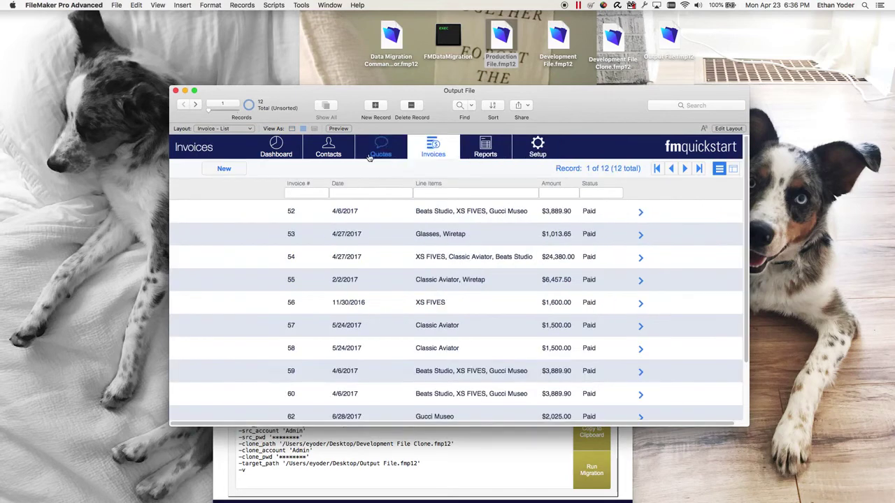
click(381, 148)
click(328, 148)
click(320, 241)
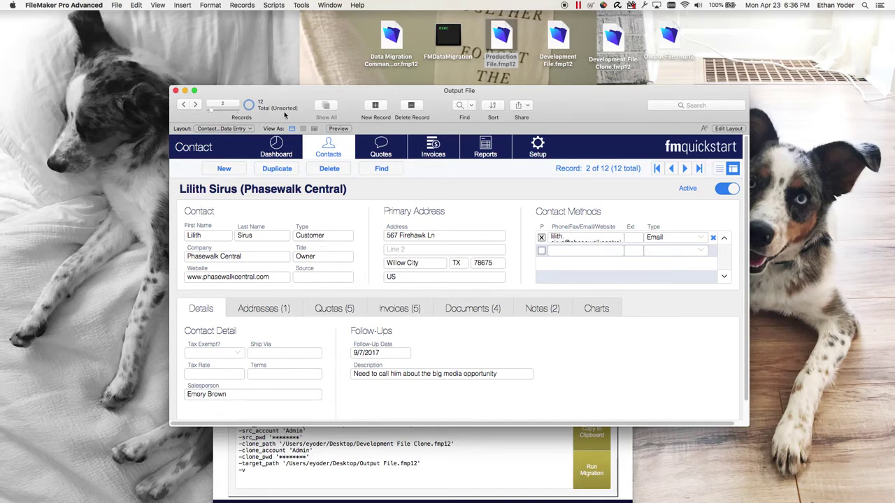
key(super+q)
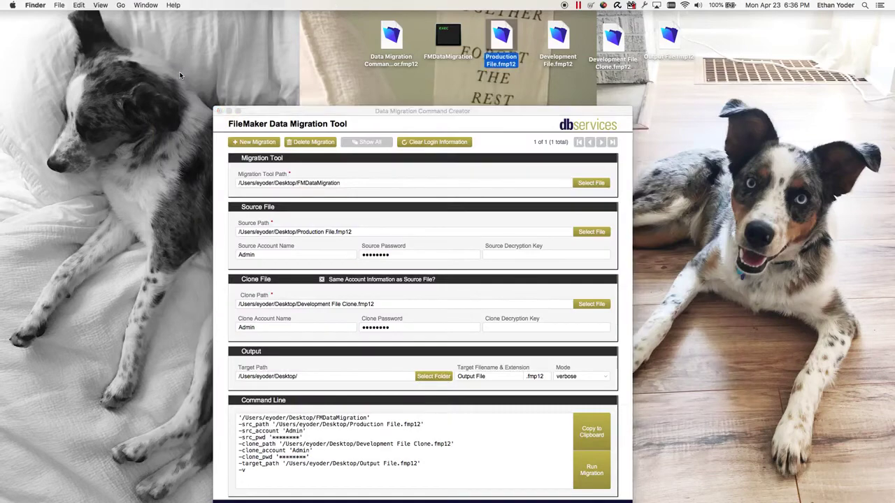
- Run the migration from the Data Migration Tool on Windows and confirm it
click(269, 109)
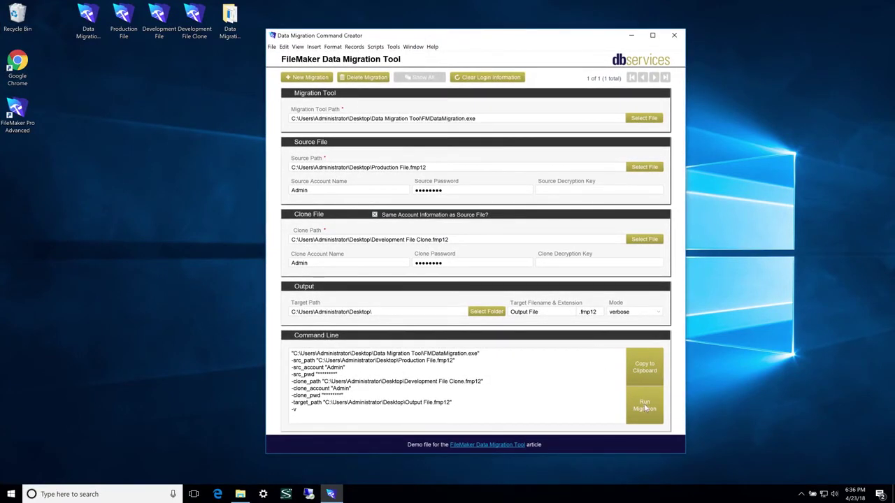
click(644, 406)
click(272, 270)
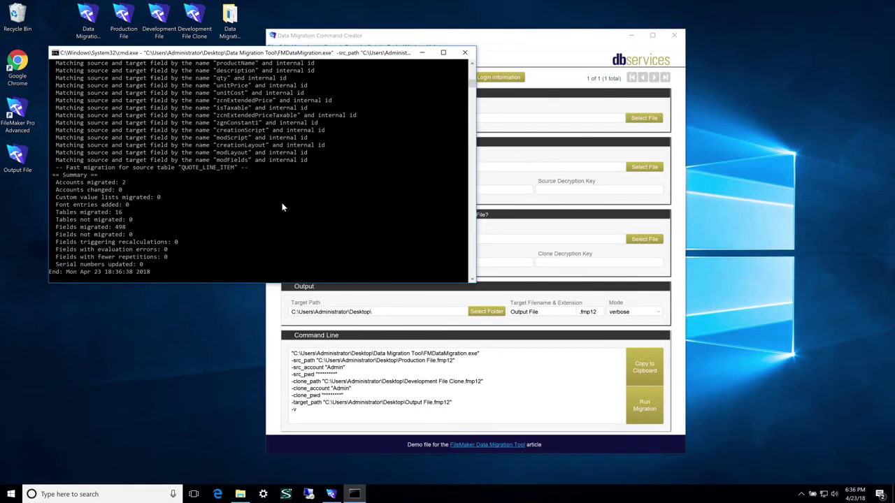
- Review the cmd.exe summary: 2 accounts, 16 tables and 498 fields migrated
click(75, 183)
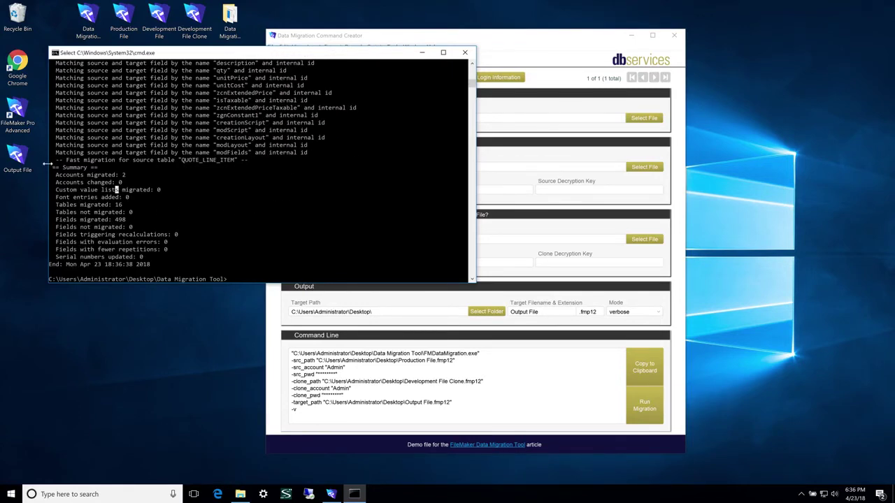
drag(49, 166, 180, 230)
click(197, 243)
- Switch from the Windows virtual desktop back to the Mac's Data Migration Tool
key(ctrl+Left)
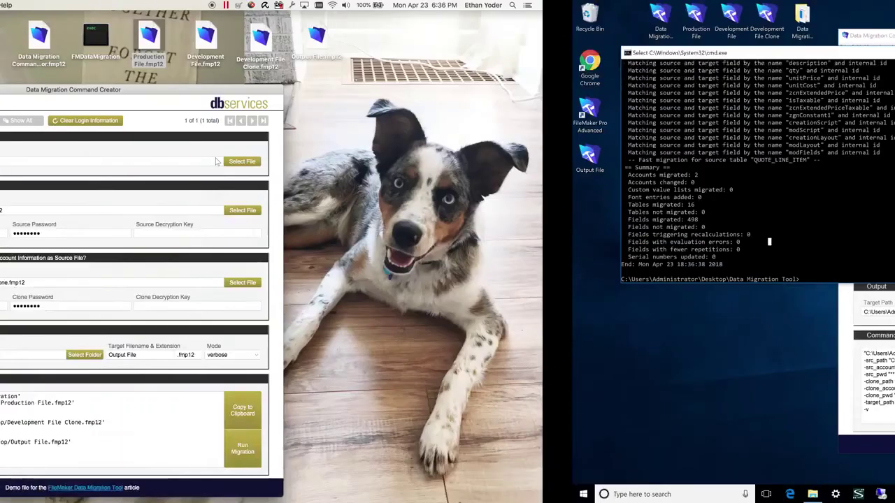